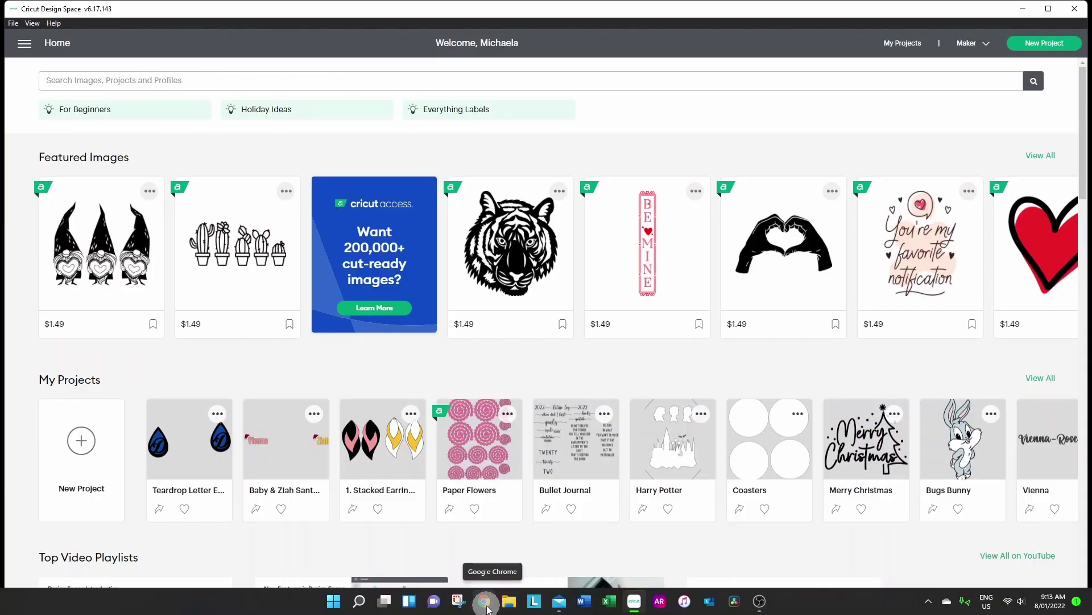
- Search Google in Chrome for 'oh boov colouring pages'
left_click(486, 608)
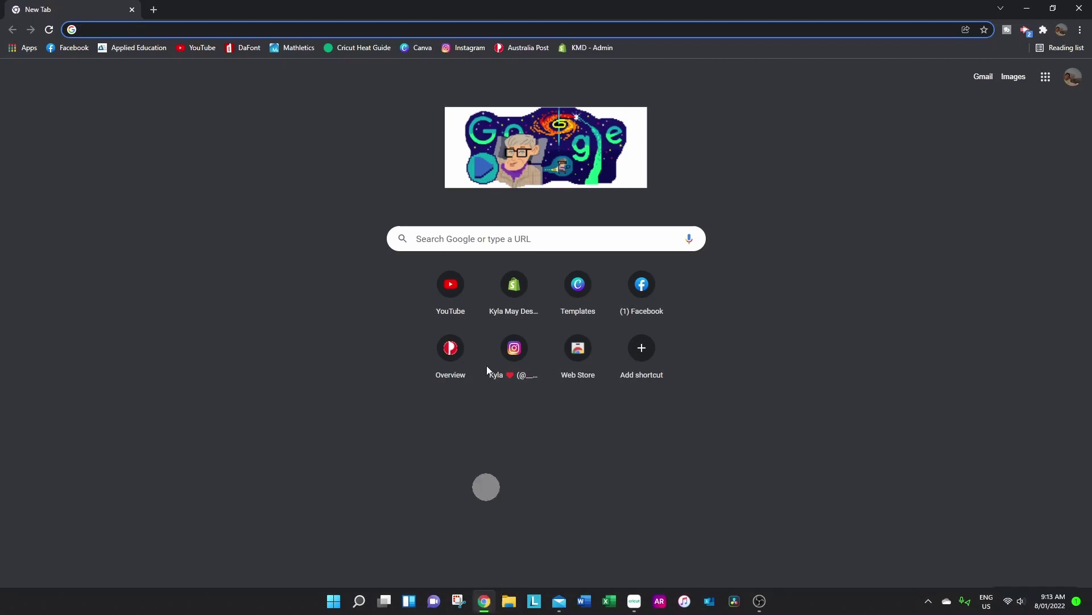
left_click(452, 239)
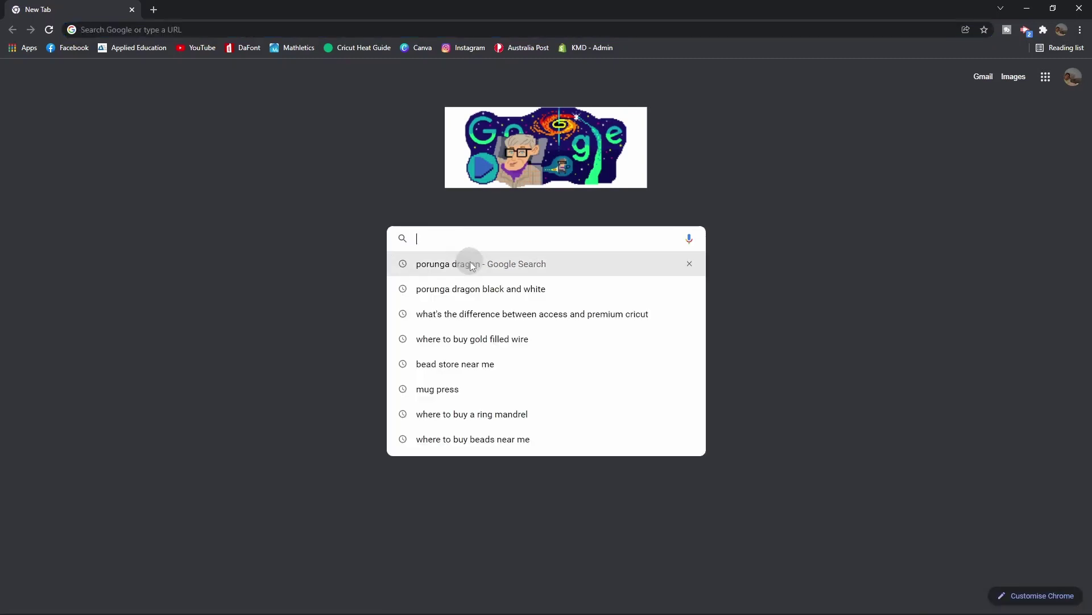
type("oh boov")
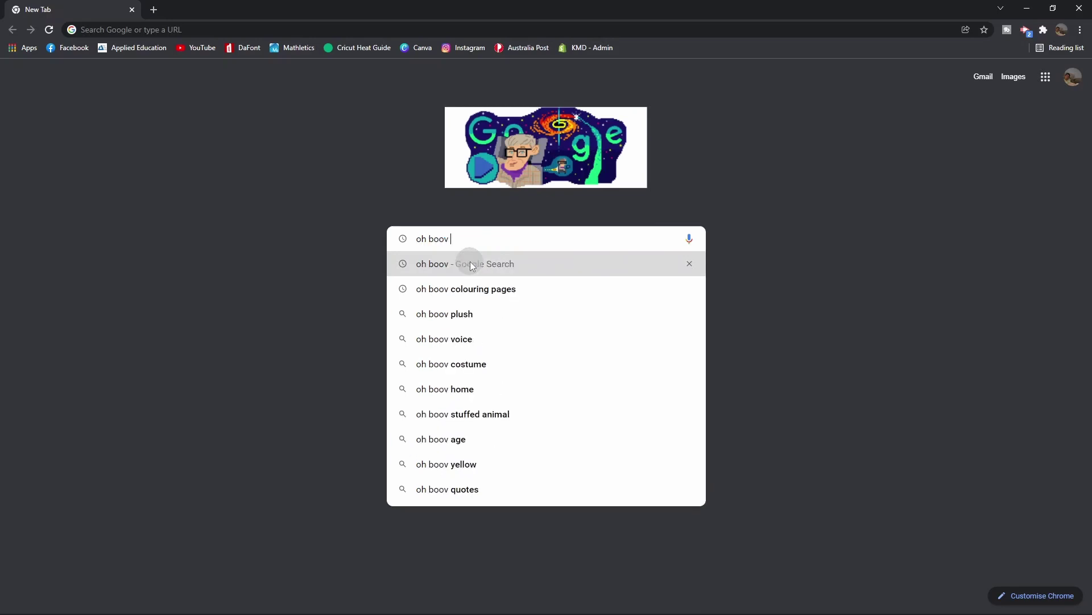
type(" colouring pages")
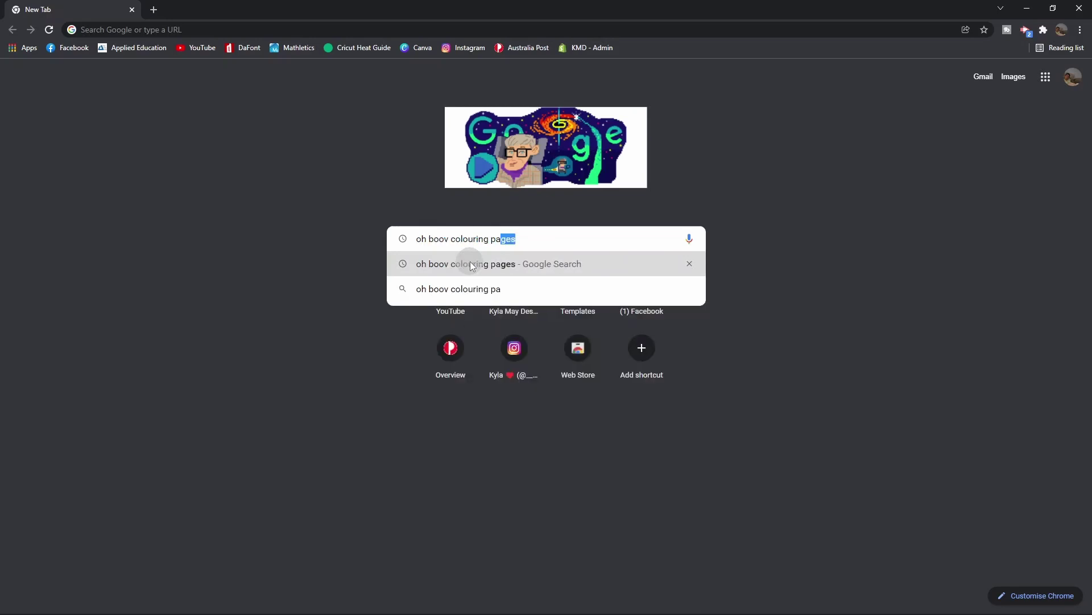
key("Return")
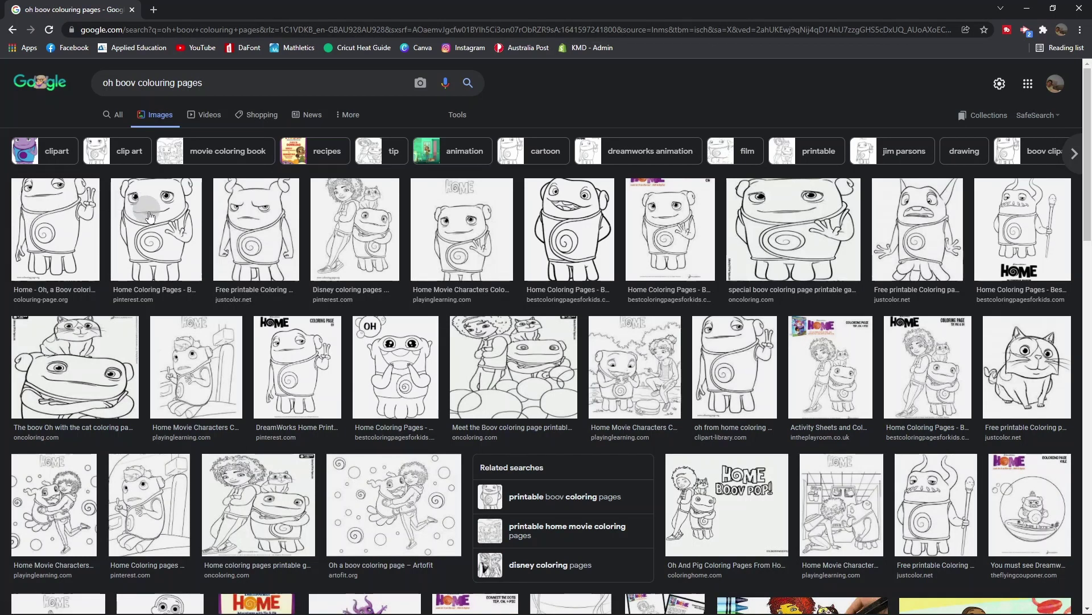
- Preview several Oh colouring-page results, returning to the waving Oh from Pinterest
left_click(162, 224)
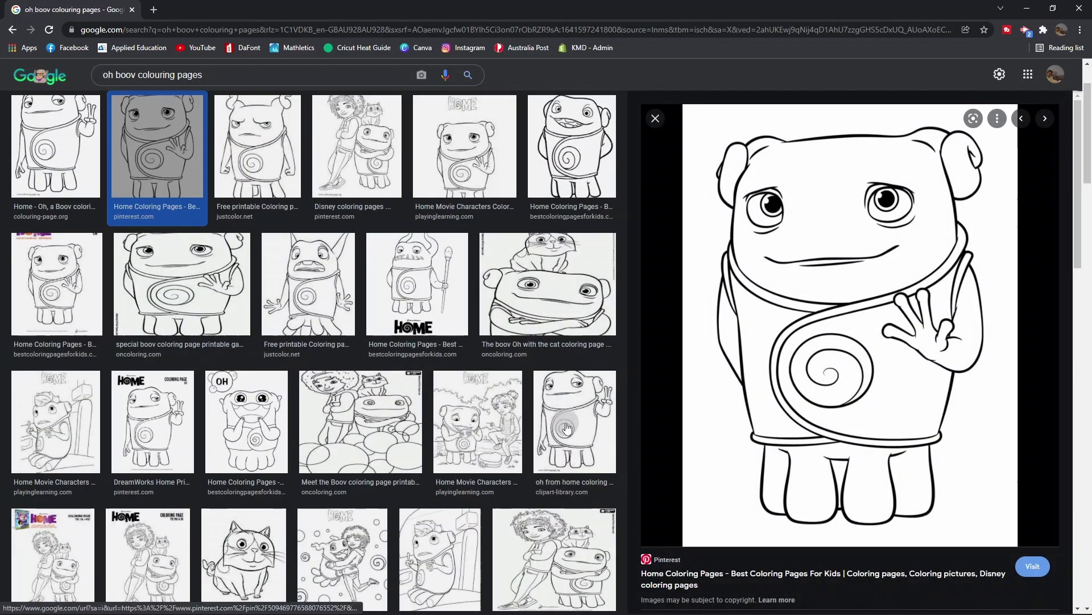
left_click(567, 428)
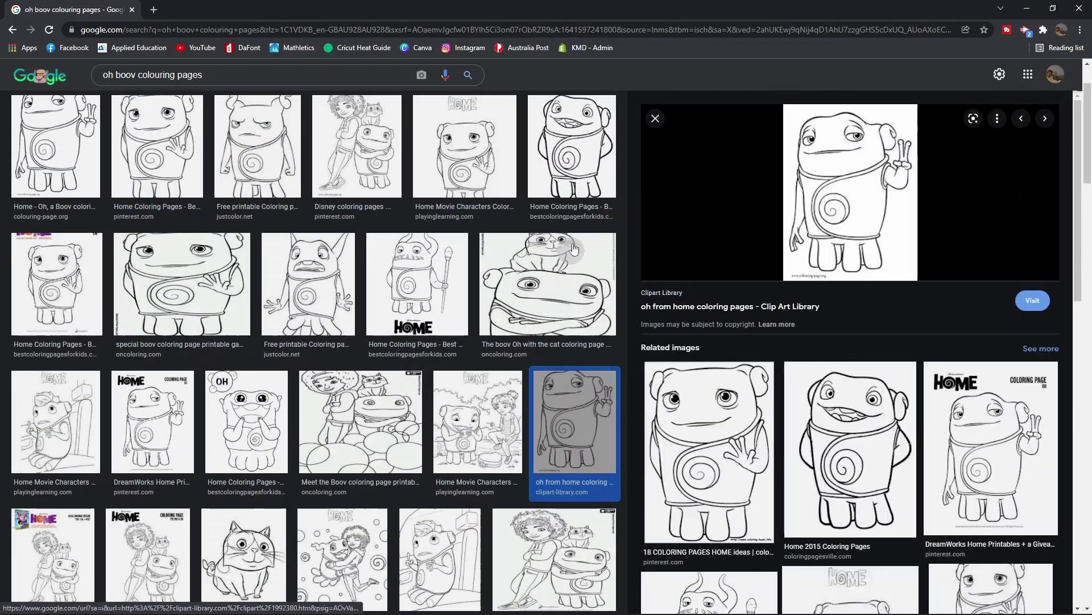
left_click(422, 291)
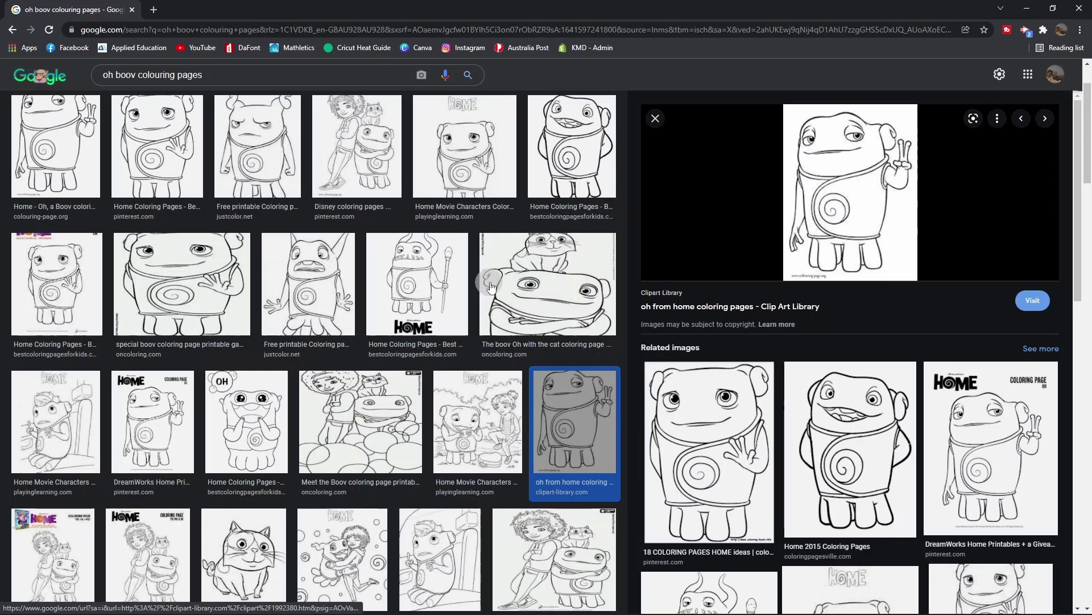
left_click(407, 285)
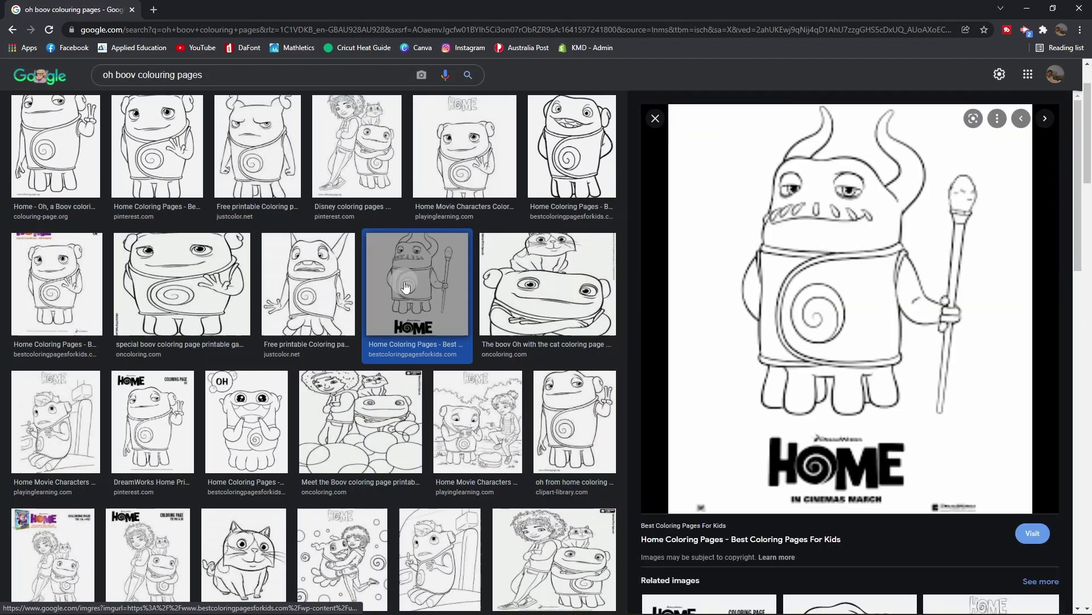
left_click(153, 137)
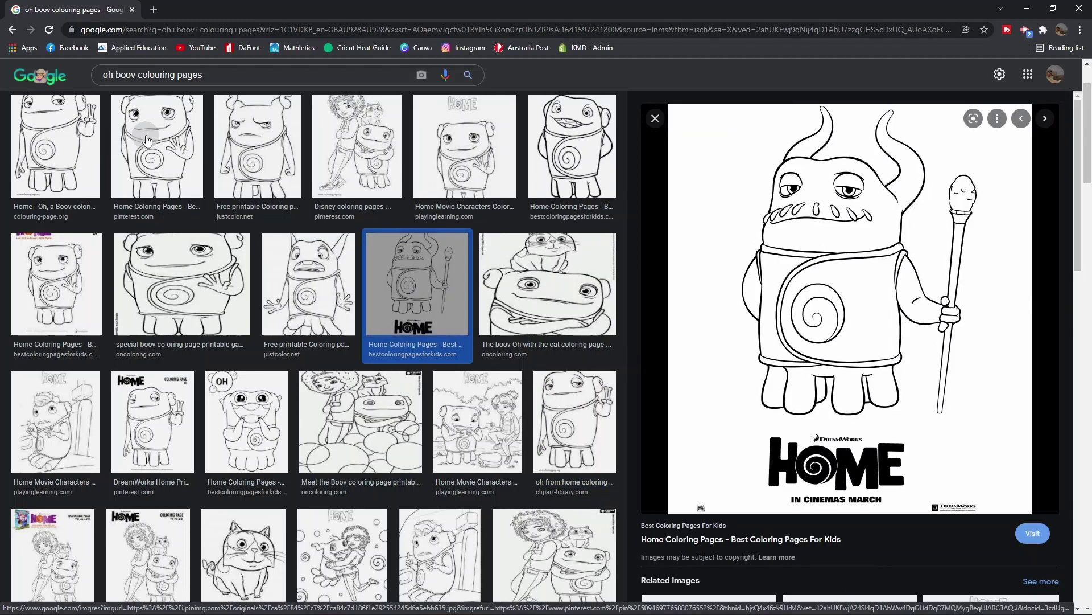
left_click(788, 313)
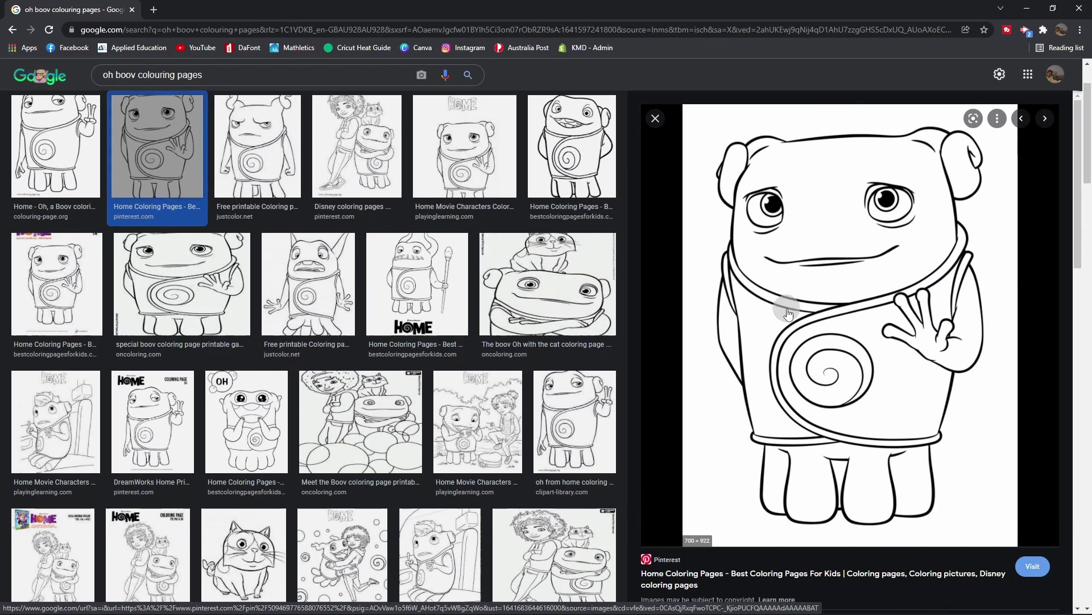
- Save the waving Oh image to Pictures as 'Oh Boov'
right_click(843, 288)
left_click(886, 411)
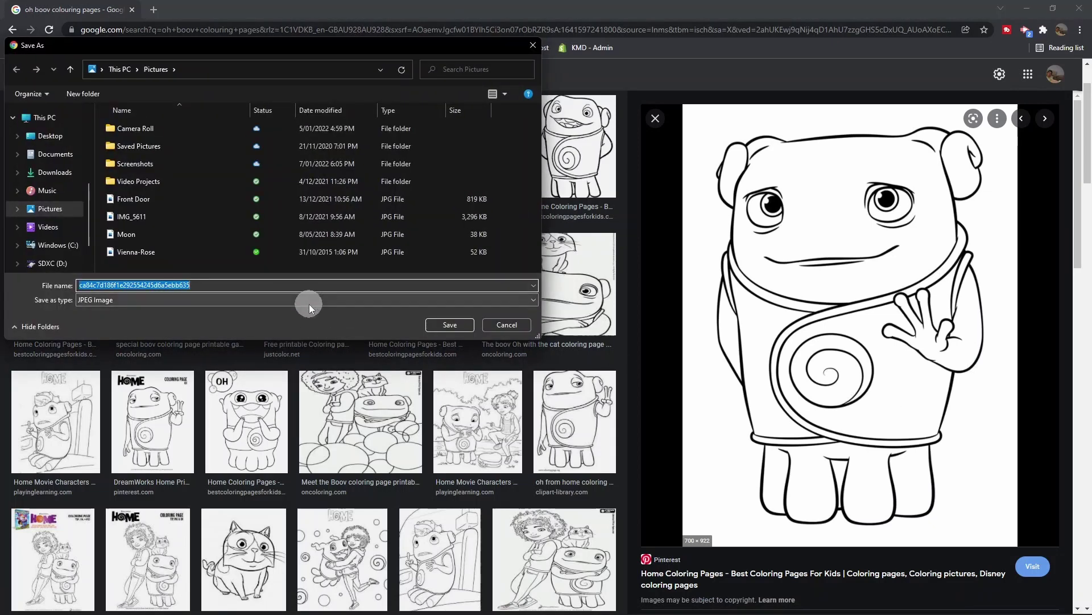
type("Oh Boov")
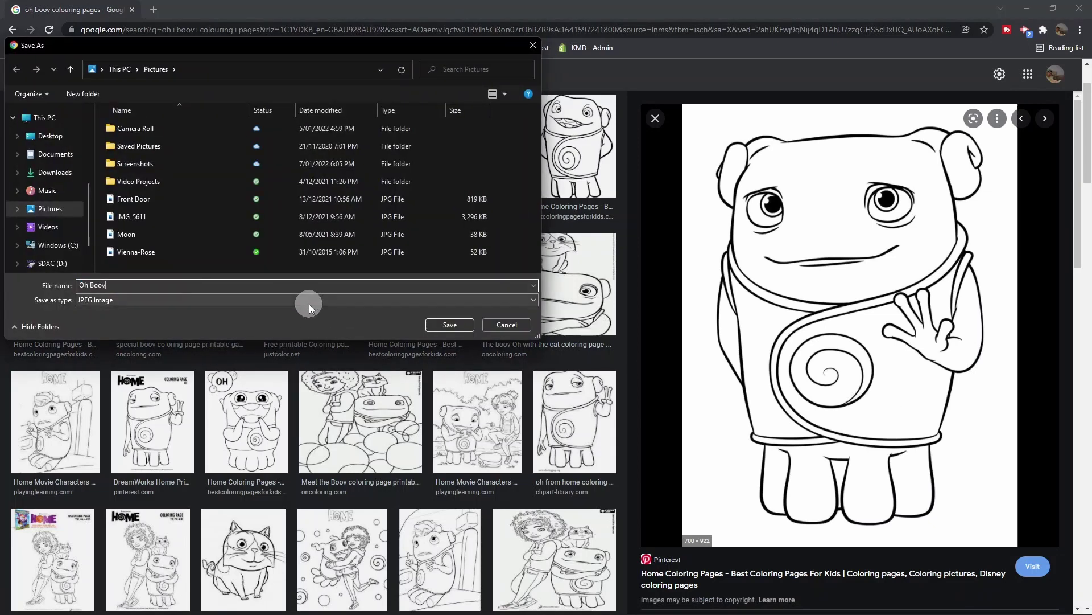
left_click(441, 326)
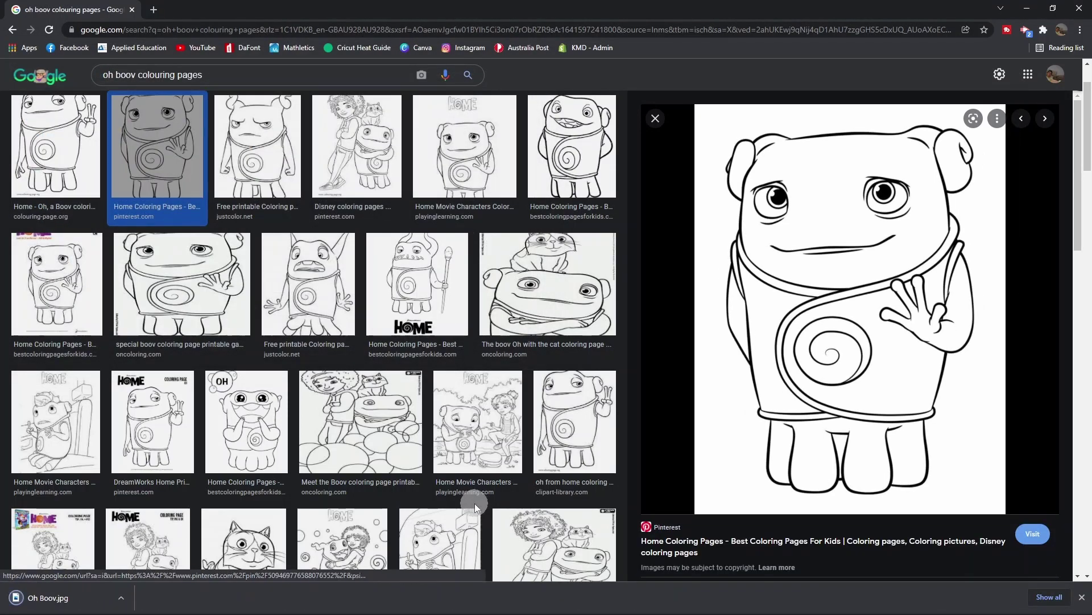
- Switch to Cricut Design Space and start a new blank project
mouse_move(654, 612)
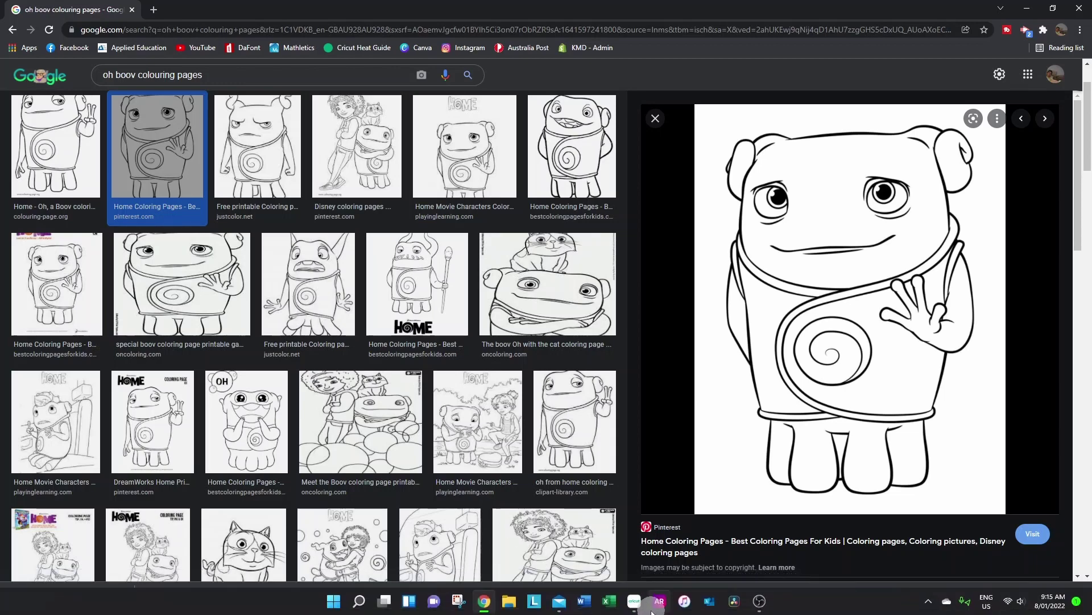
left_click(636, 602)
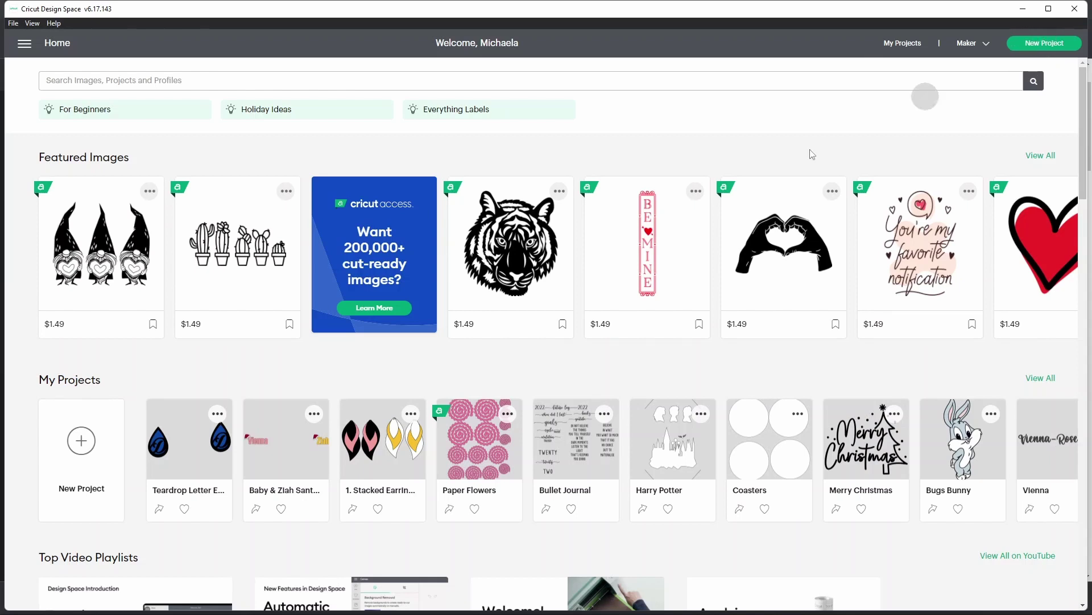
left_click(87, 441)
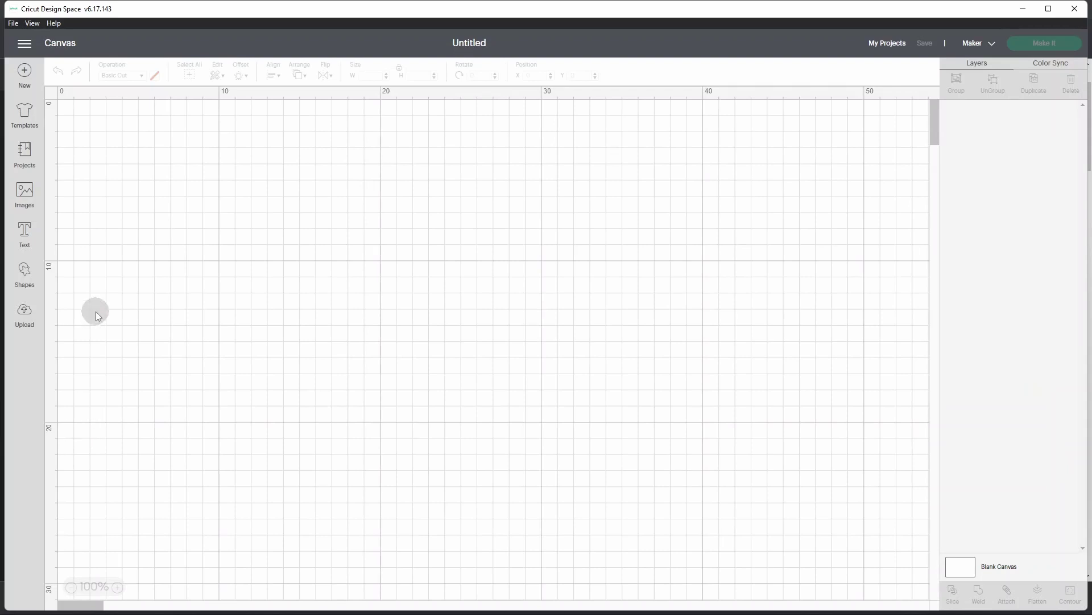
- Upload the Oh Boov picture and choose Complex as its image type
left_click(25, 313)
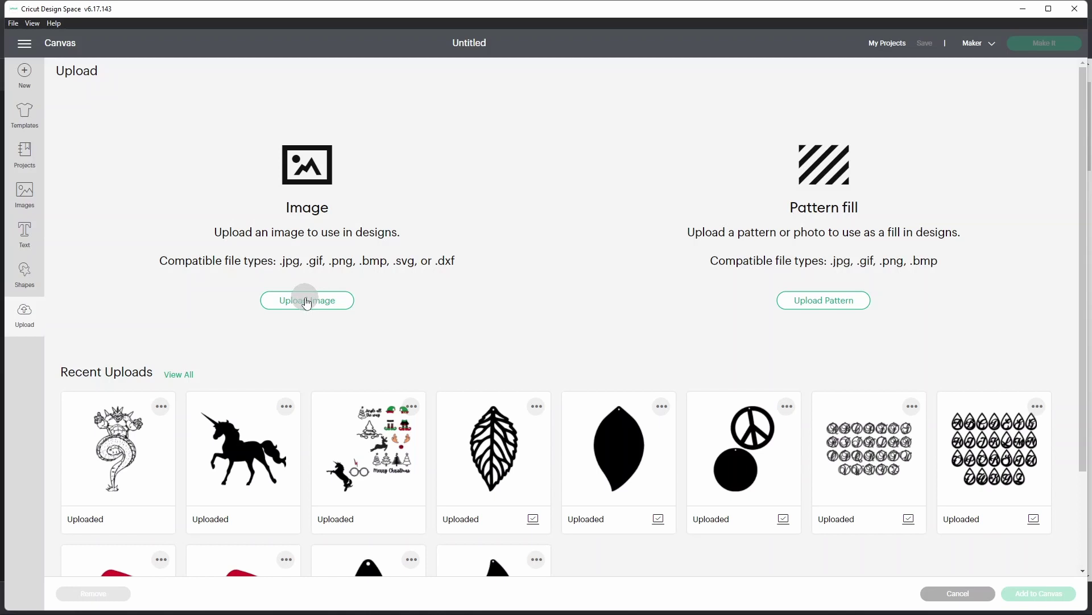
left_click(307, 300)
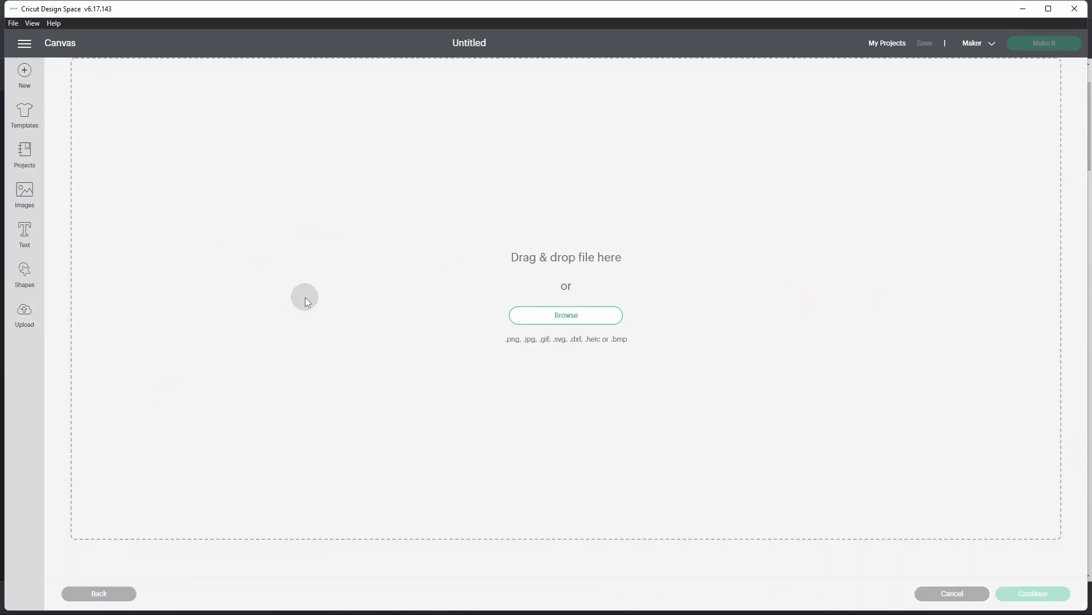
left_click(602, 320)
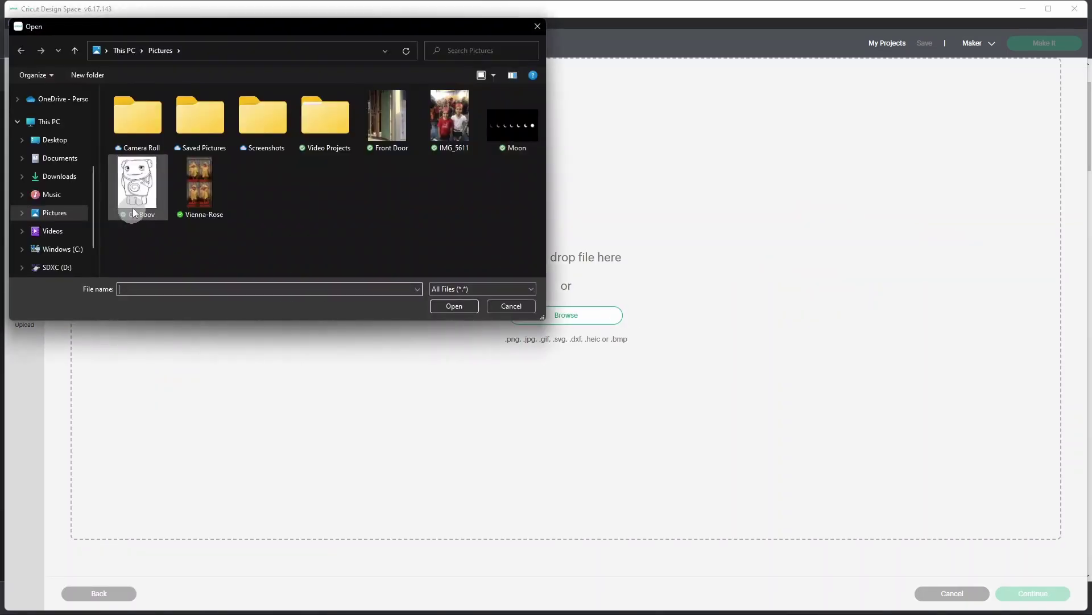
left_click(133, 208)
left_click(455, 305)
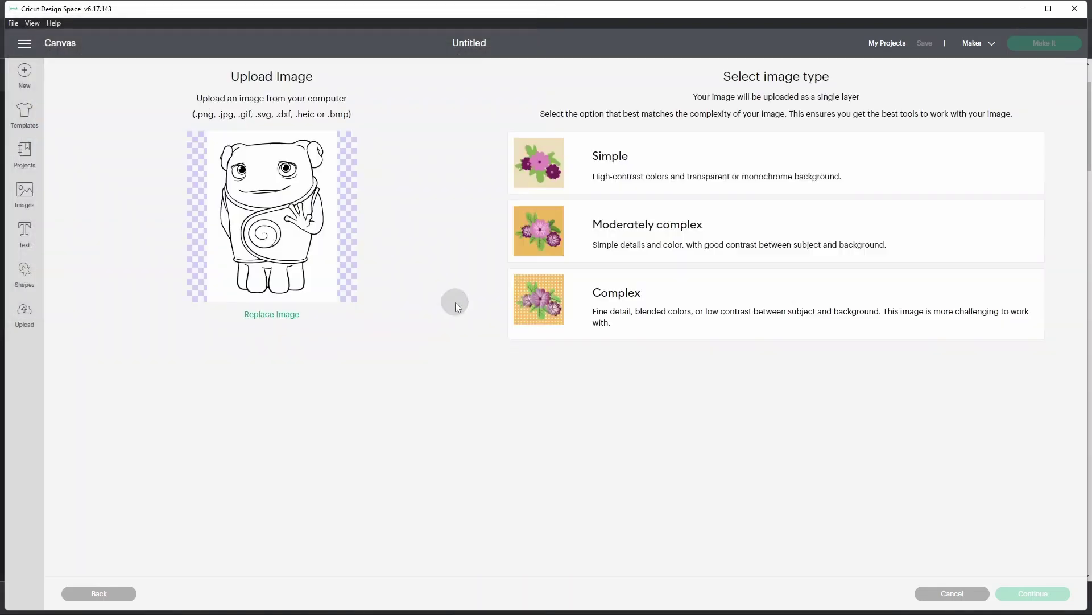
left_click(676, 292)
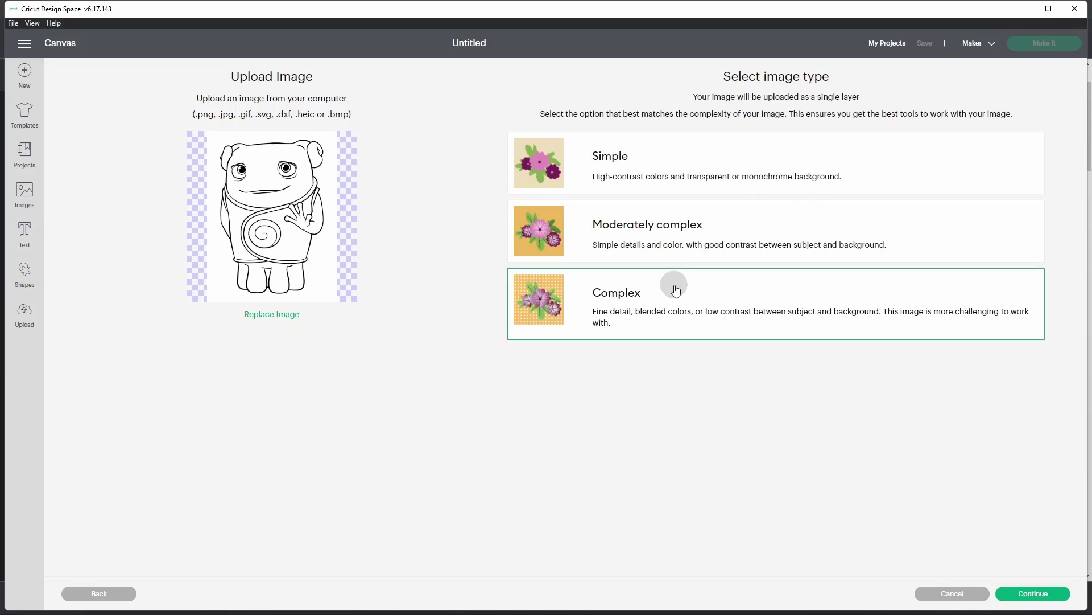
- Clear the white background, head, ear, shirt, belly swirl and leg fills from Oh
left_click(1020, 594)
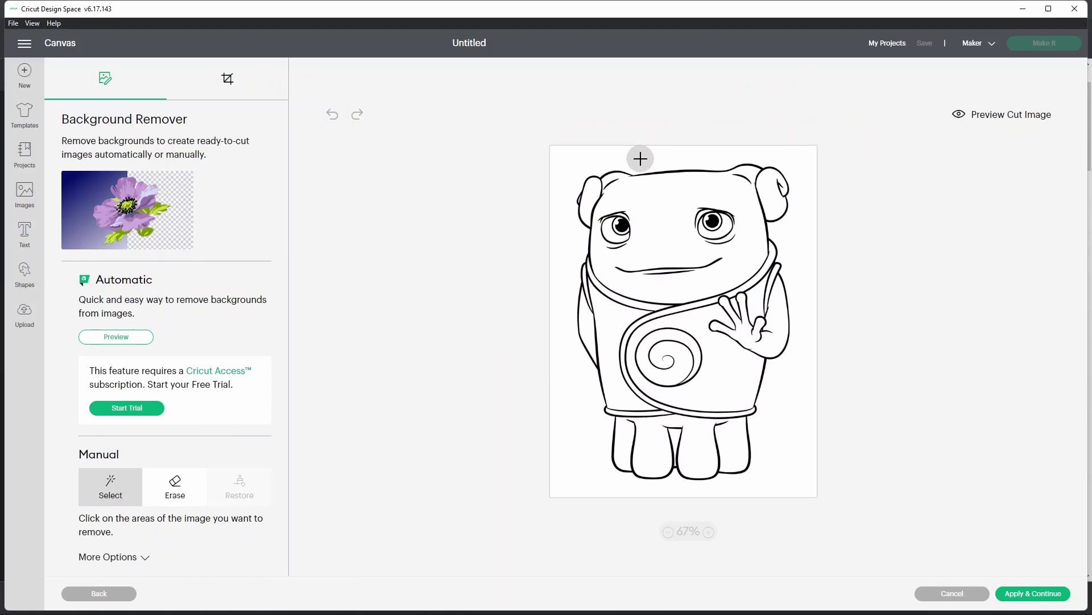
left_click(640, 159)
left_click(650, 188)
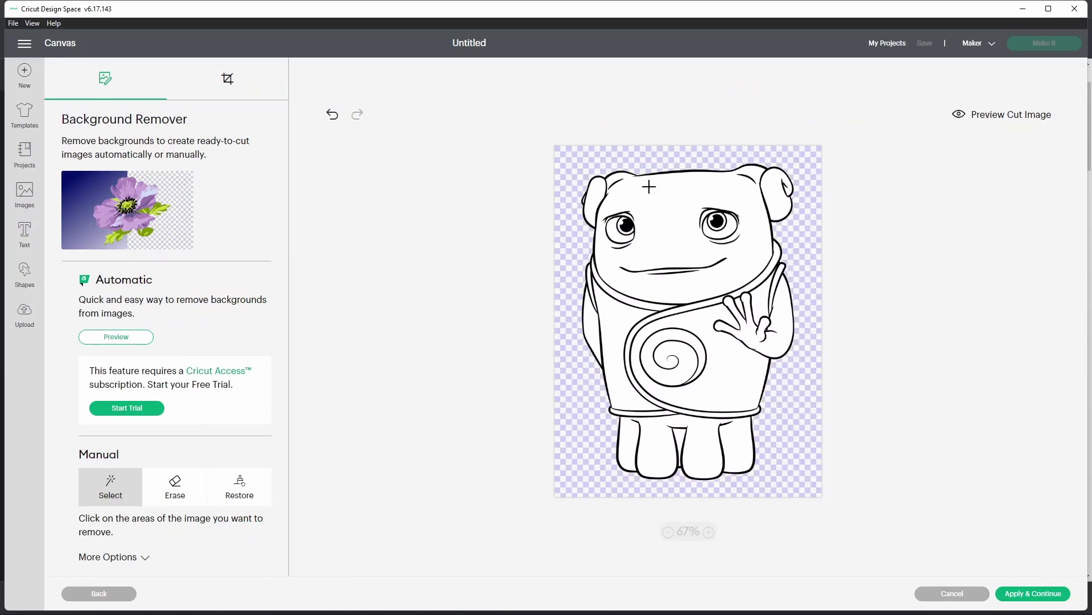
left_click(602, 186)
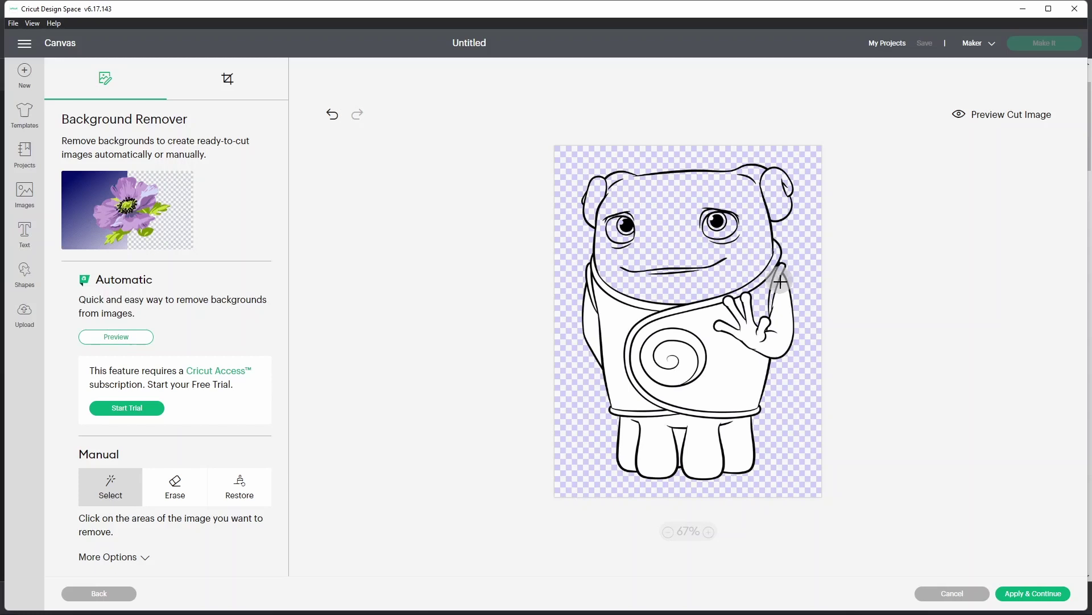
left_click(746, 305)
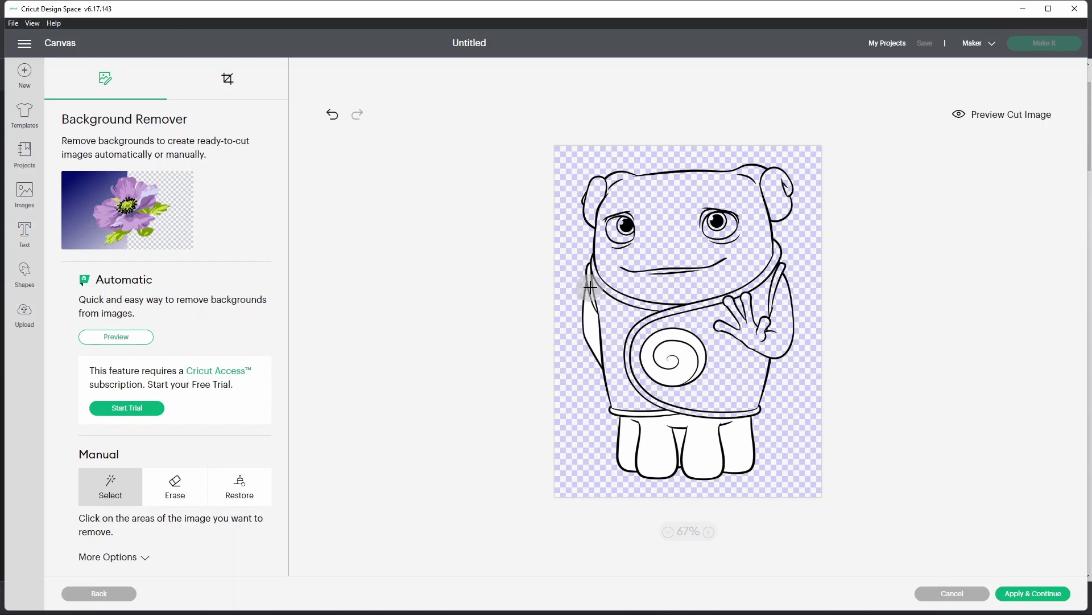
left_click(696, 350)
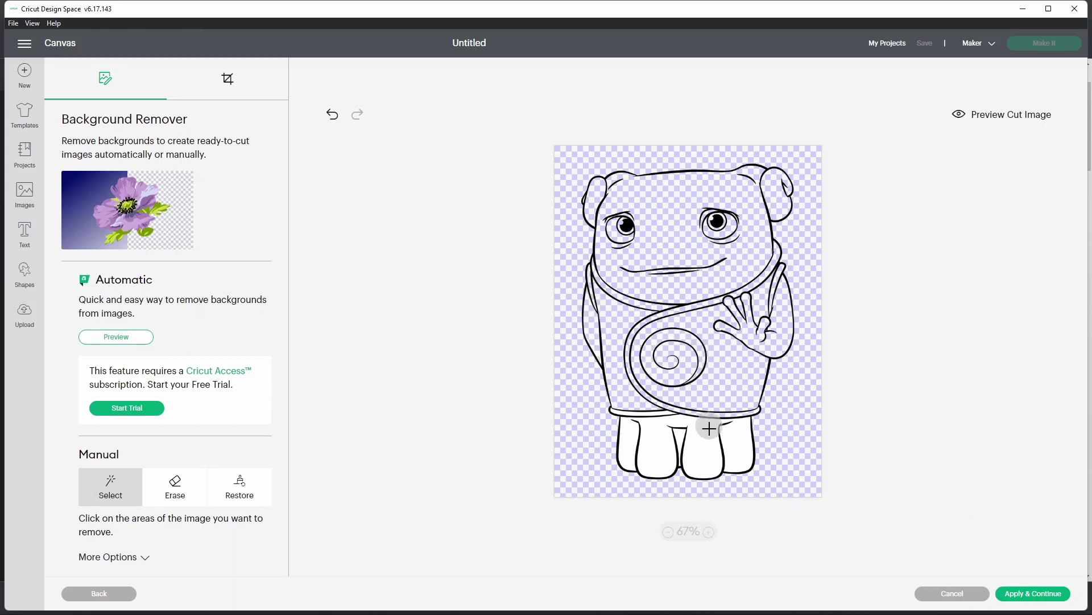
left_click(709, 428)
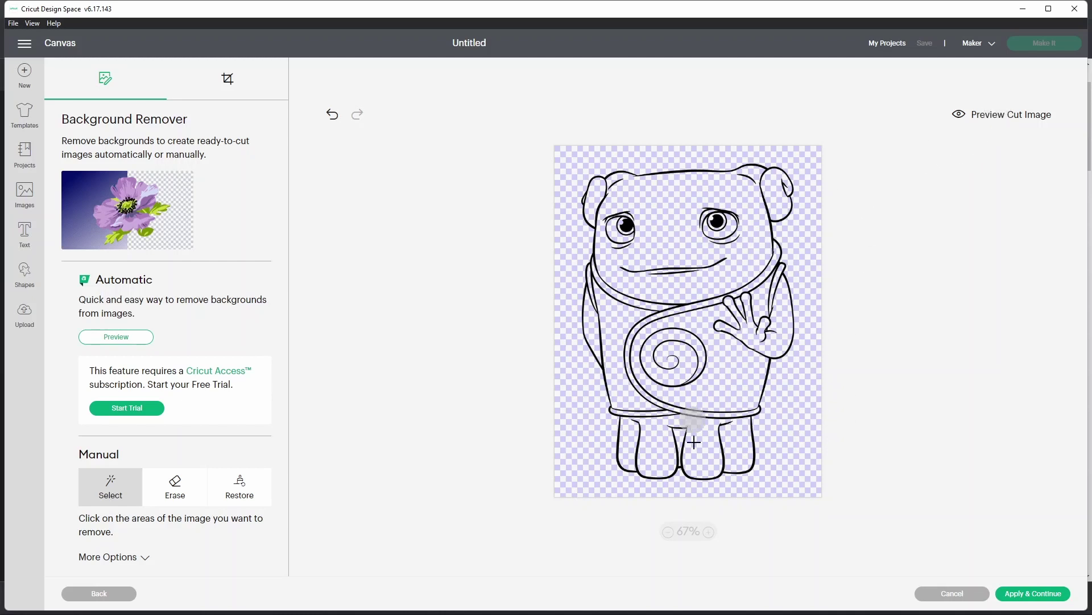
left_click(708, 531)
- Zoom in and toggle the cut preview to inspect Oh's outlines
left_click(708, 531)
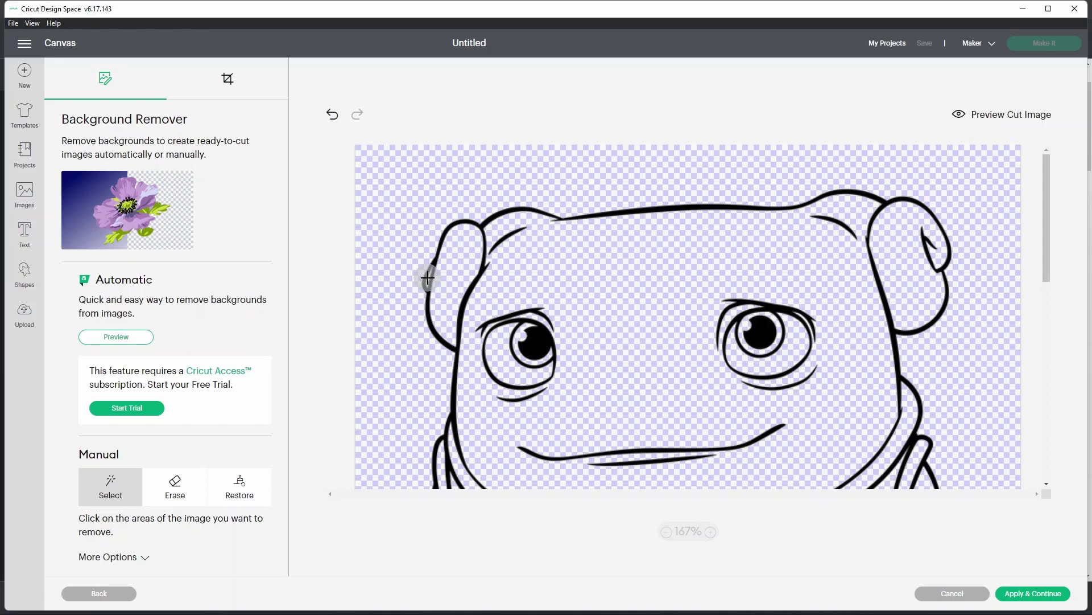
scroll(690, 279, "down", 3)
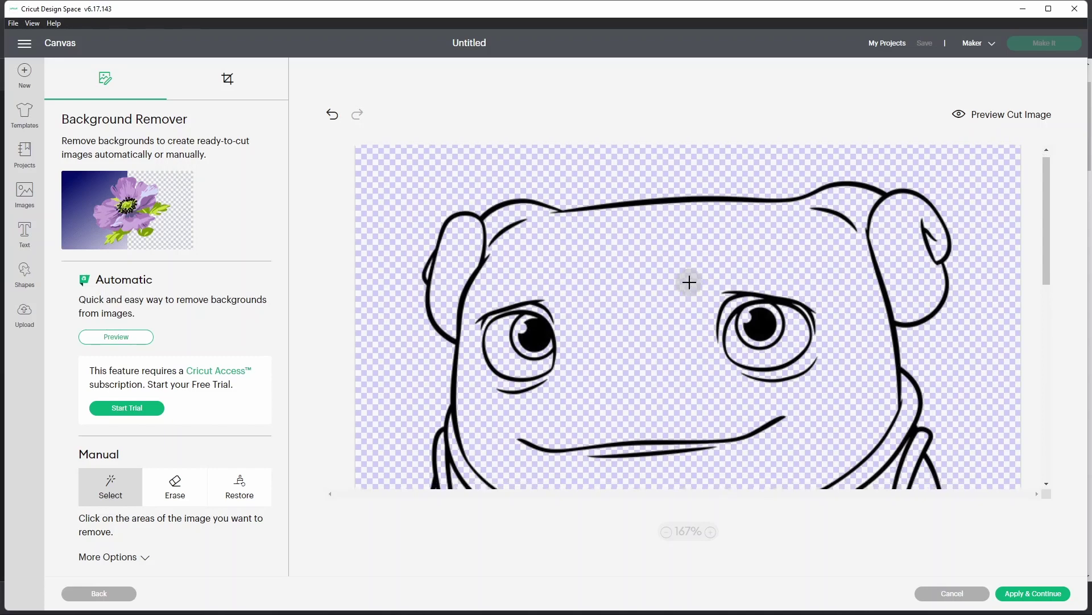
scroll(693, 278, "down", 5)
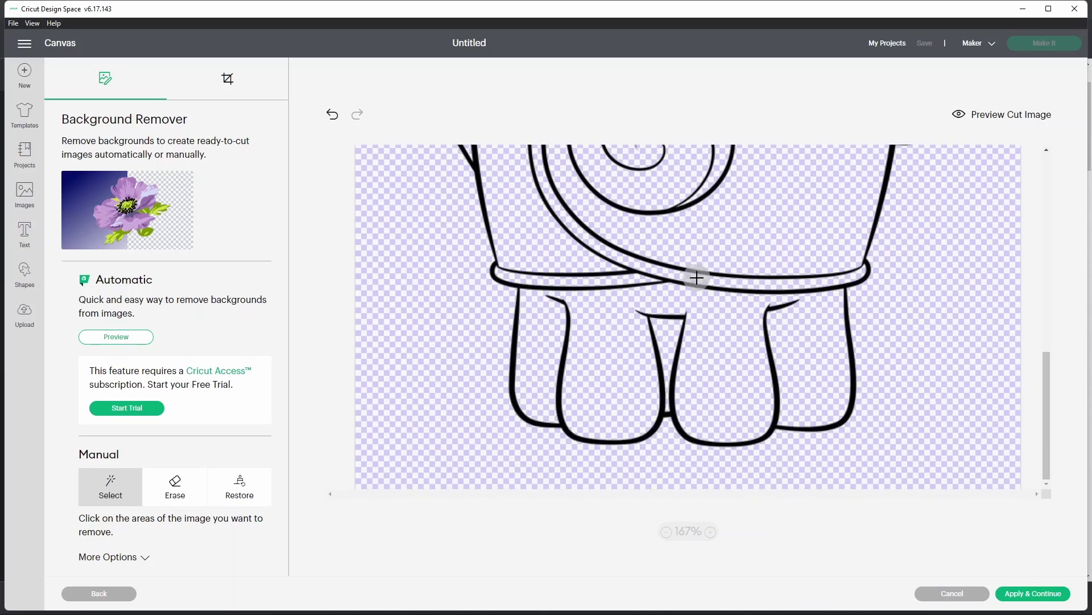
scroll(696, 277, "up", 2)
scroll(696, 278, "up", 6)
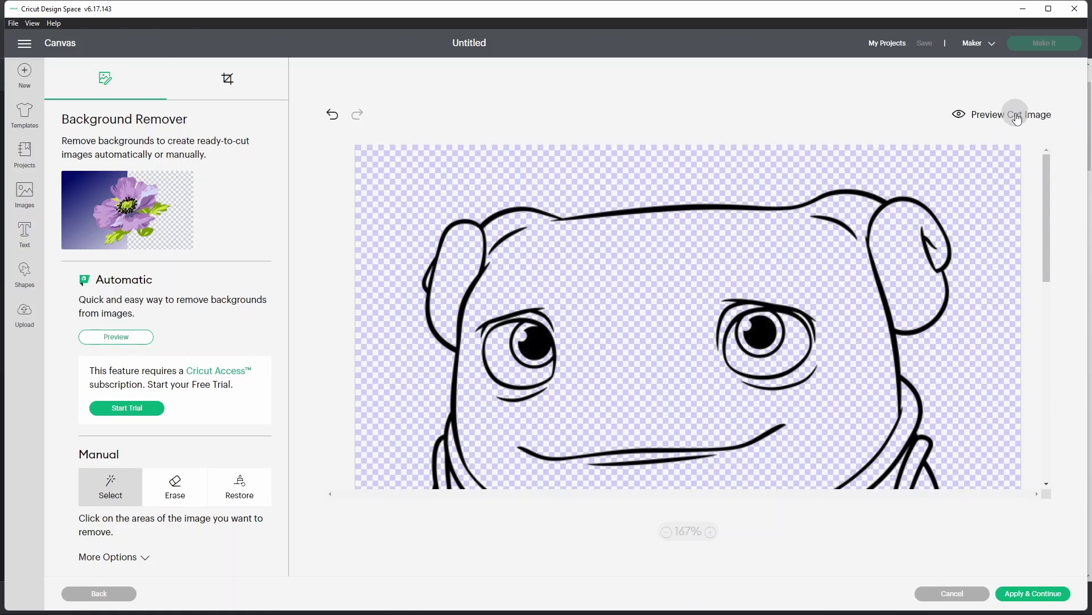
left_click(1017, 119)
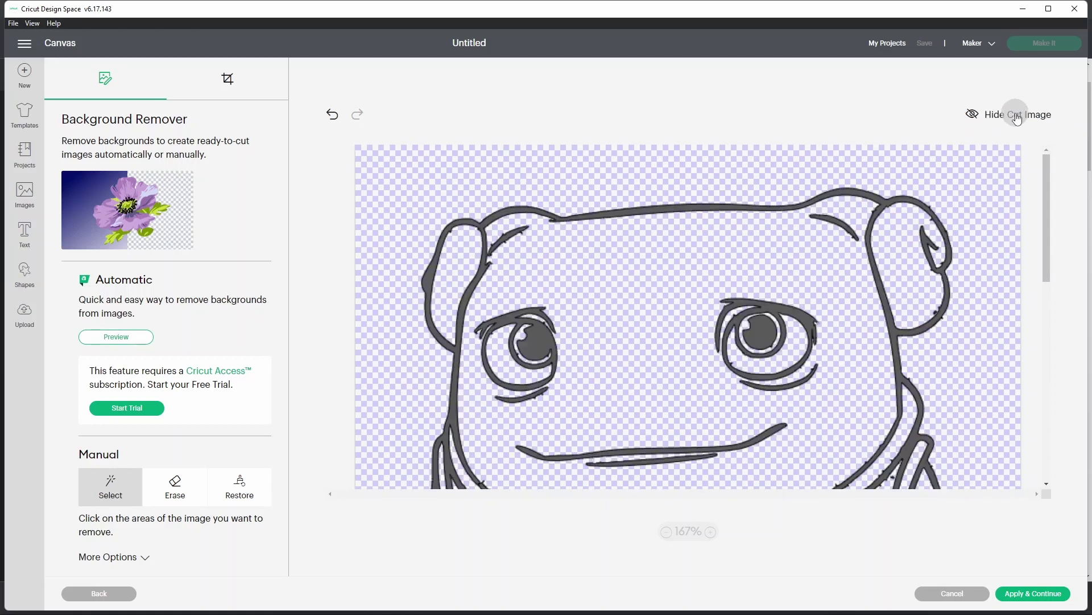
left_click(667, 532)
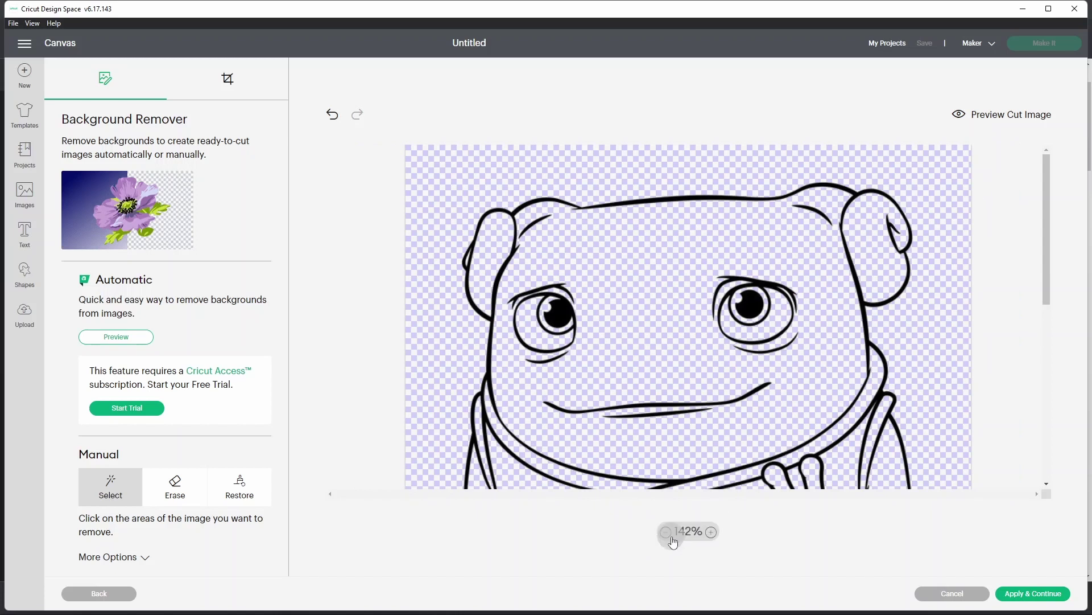
left_click(667, 533)
left_click(1000, 116)
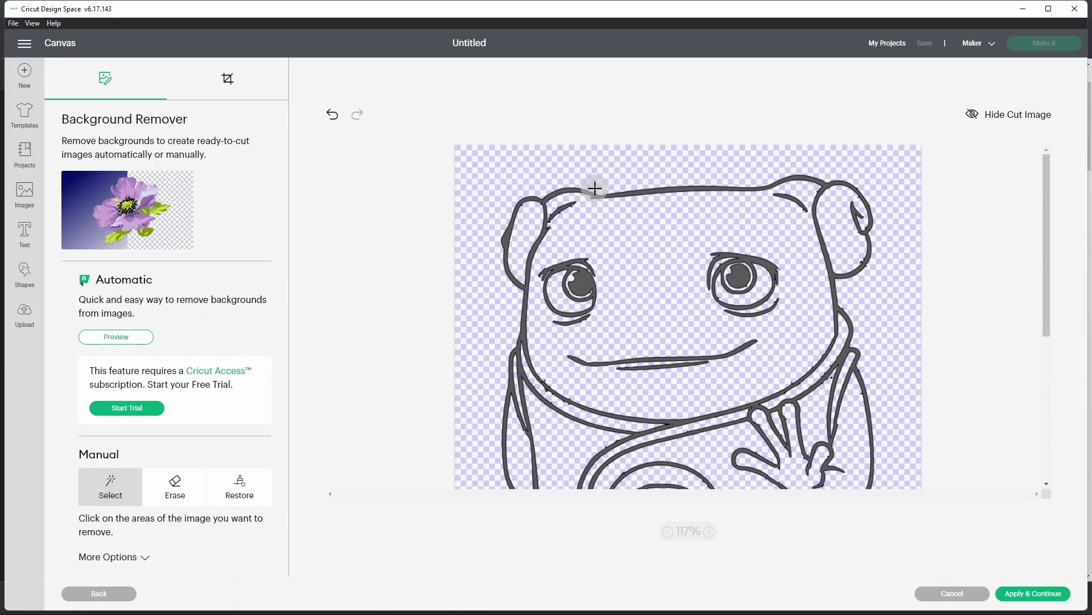
scroll(848, 336, "down", 5)
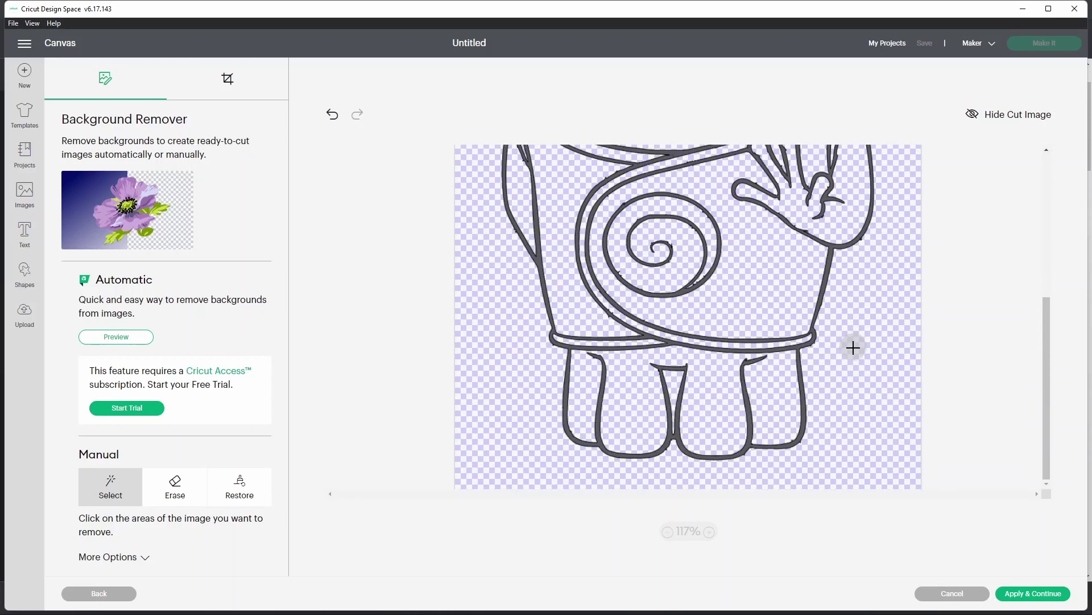
scroll(853, 347, "up", 5)
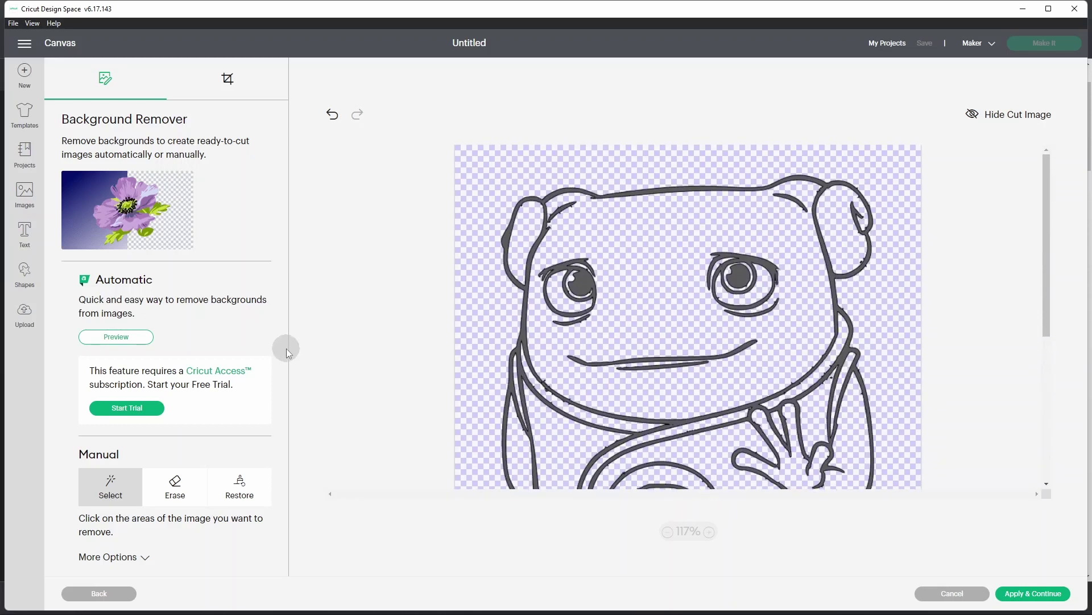
- Switch to the Erase tool at size 15 and recheck the cut preview
left_click(171, 488)
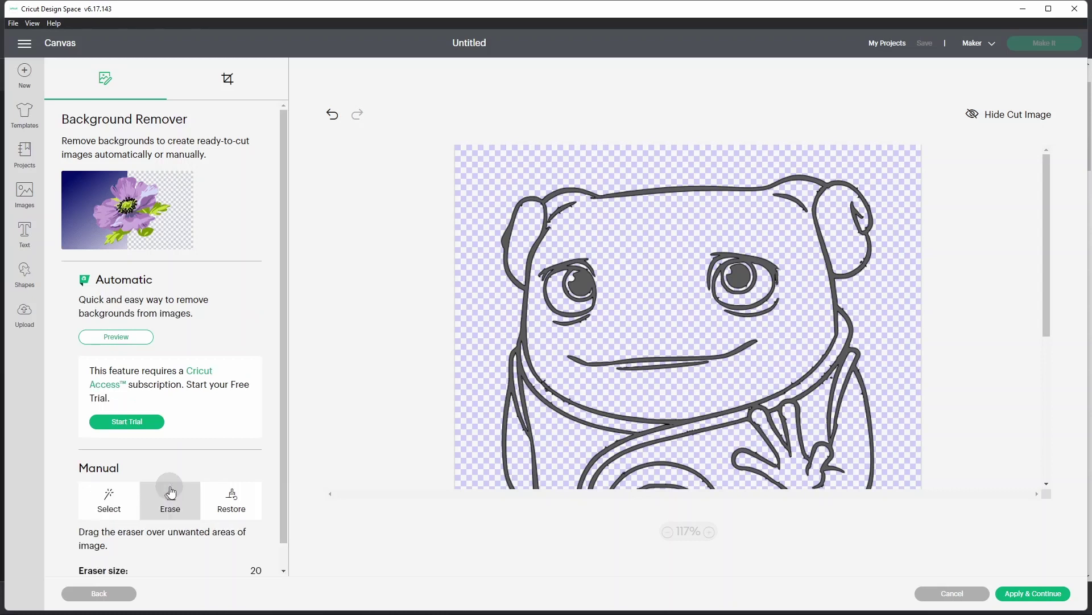
scroll(182, 507, "down", 1)
left_click_drag(111, 568, 110, 564)
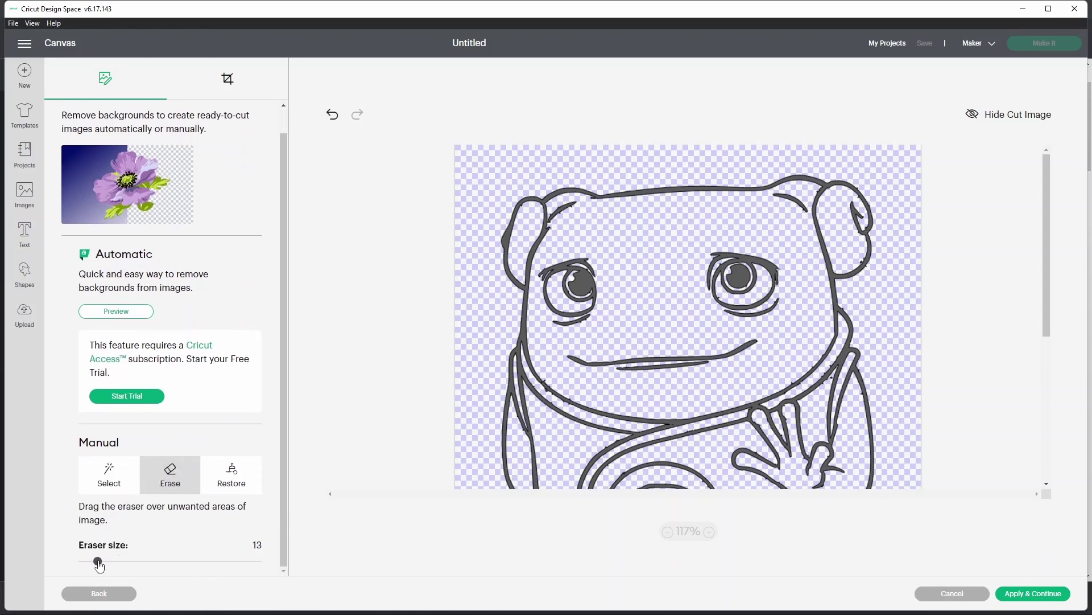
left_click_drag(102, 565, 103, 564)
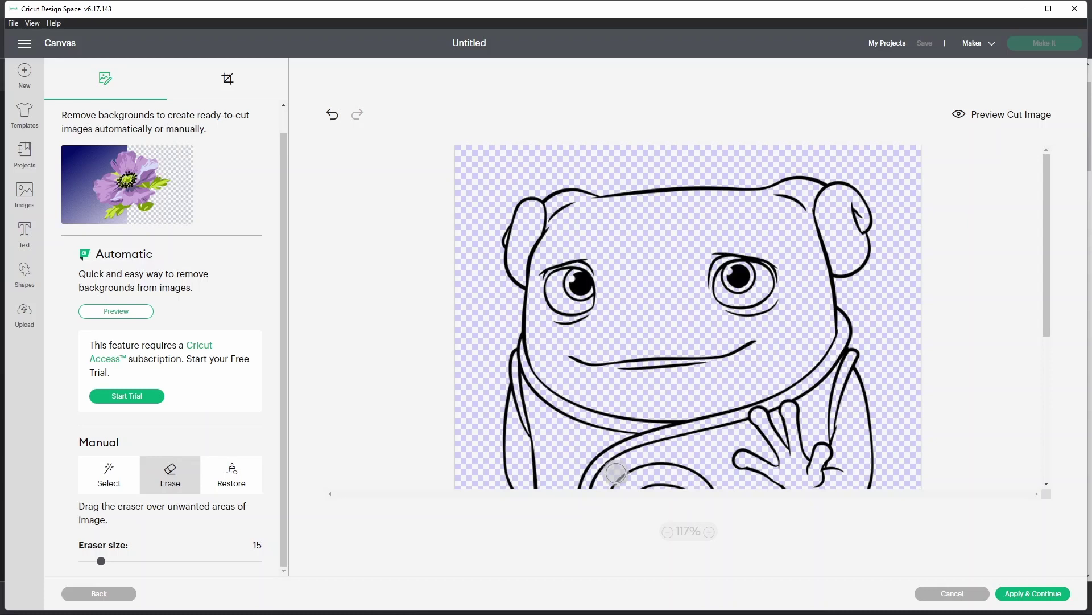
left_click(1008, 114)
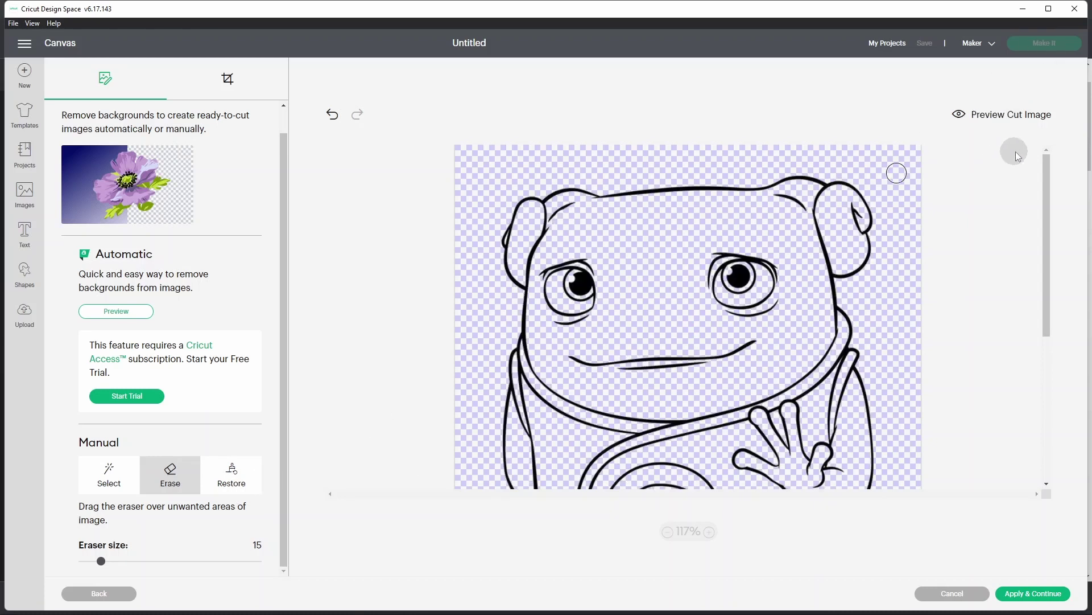
left_click(1007, 114)
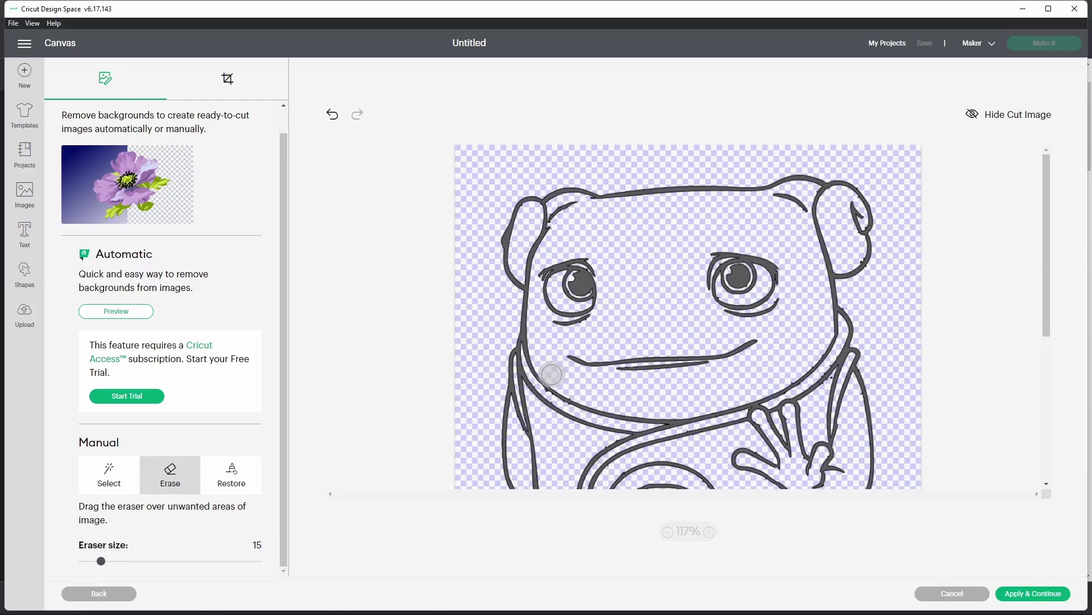
left_click(1034, 114)
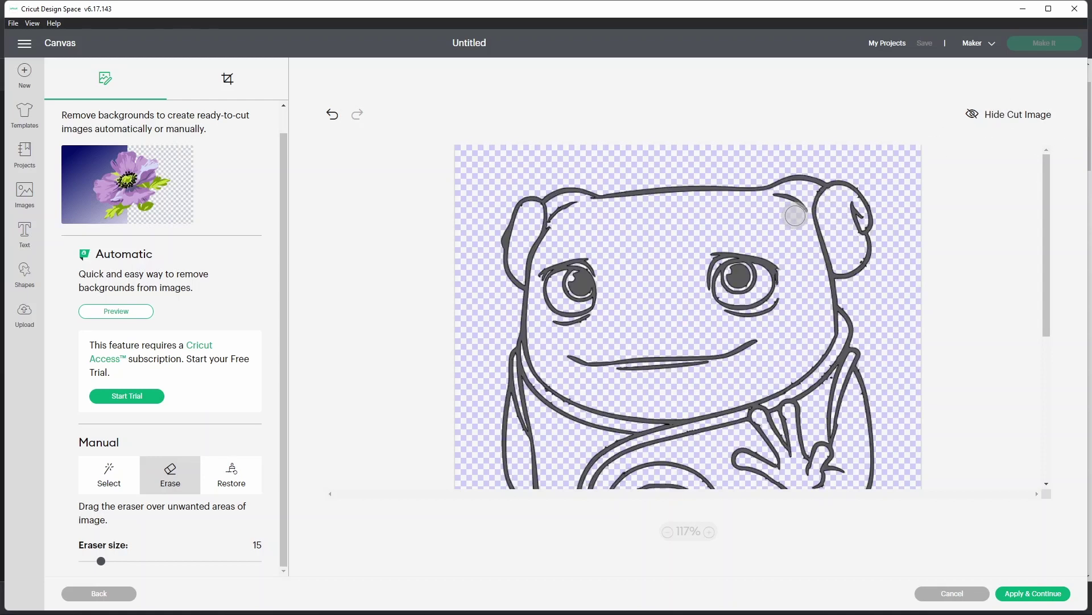
left_click(1008, 116)
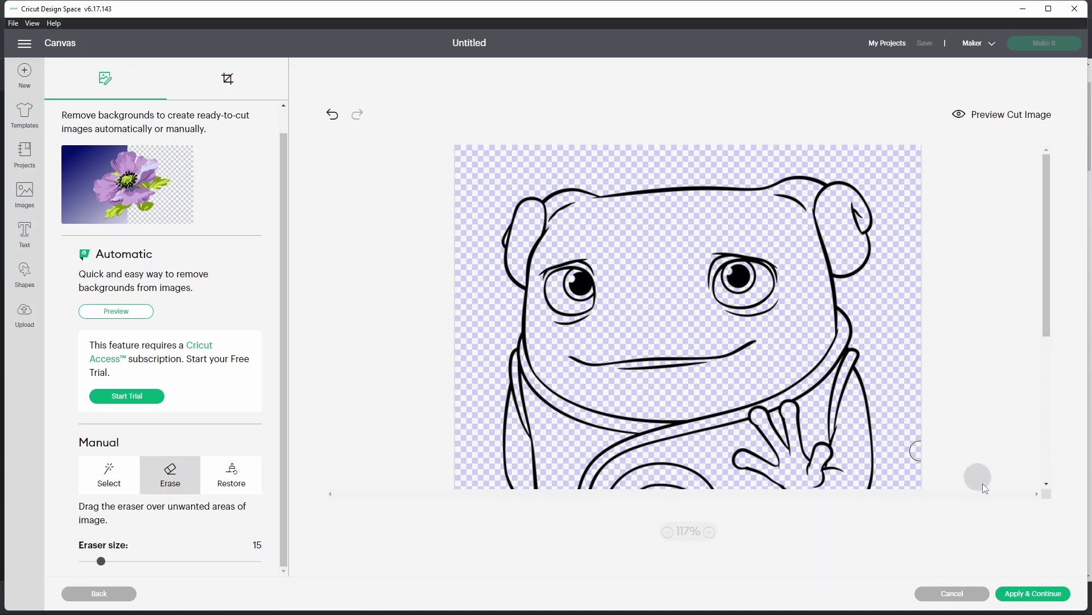
- Cancel the background removal, then re-upload Oh Boov from Pictures as a Complex image
left_click(967, 593)
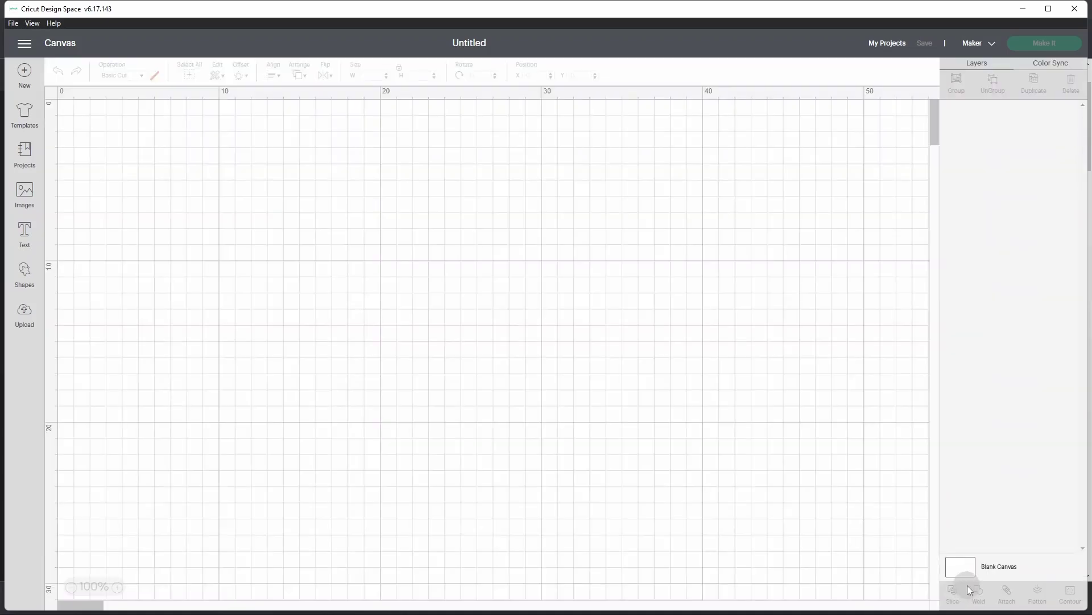
left_click(24, 314)
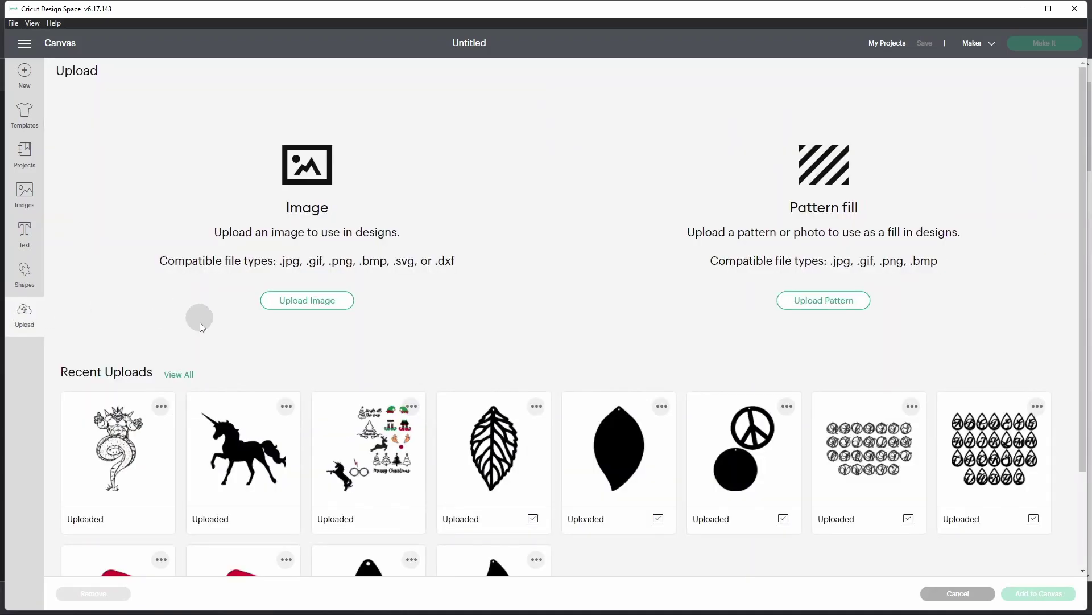
left_click(339, 302)
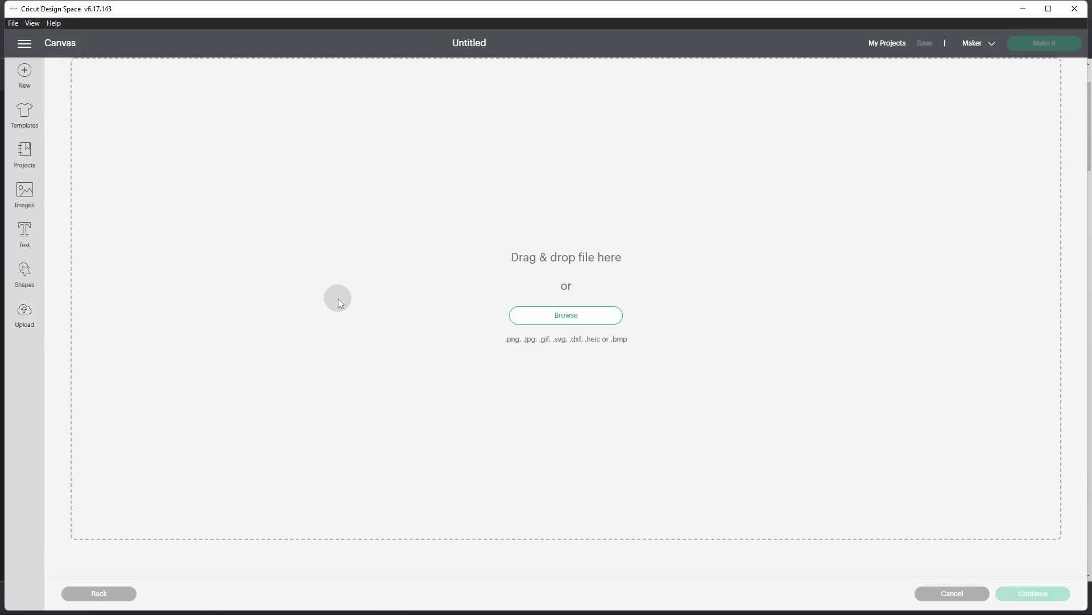
left_click(582, 317)
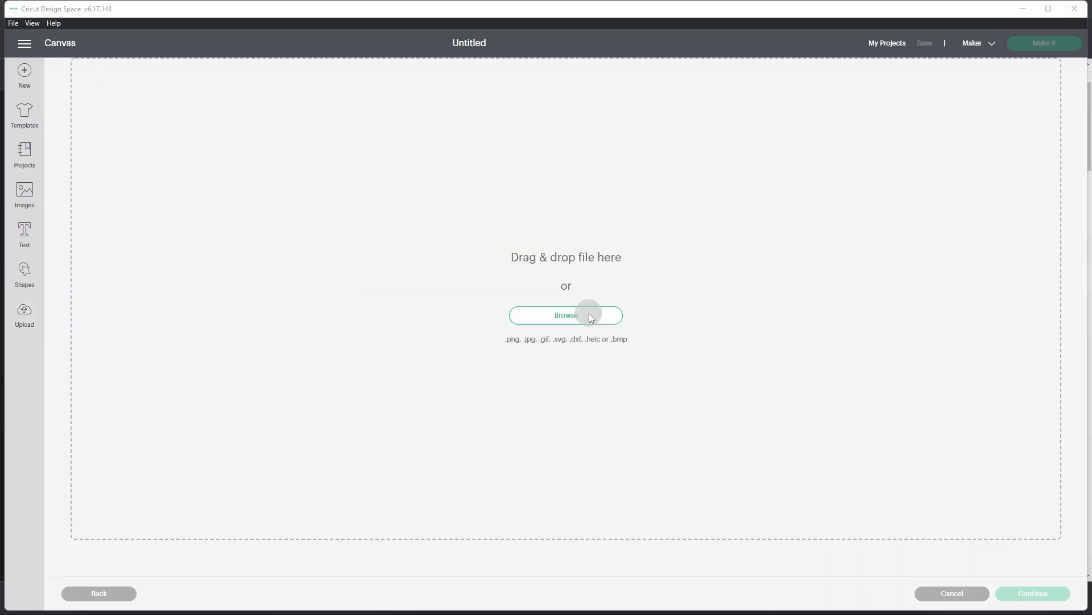
left_click(141, 192)
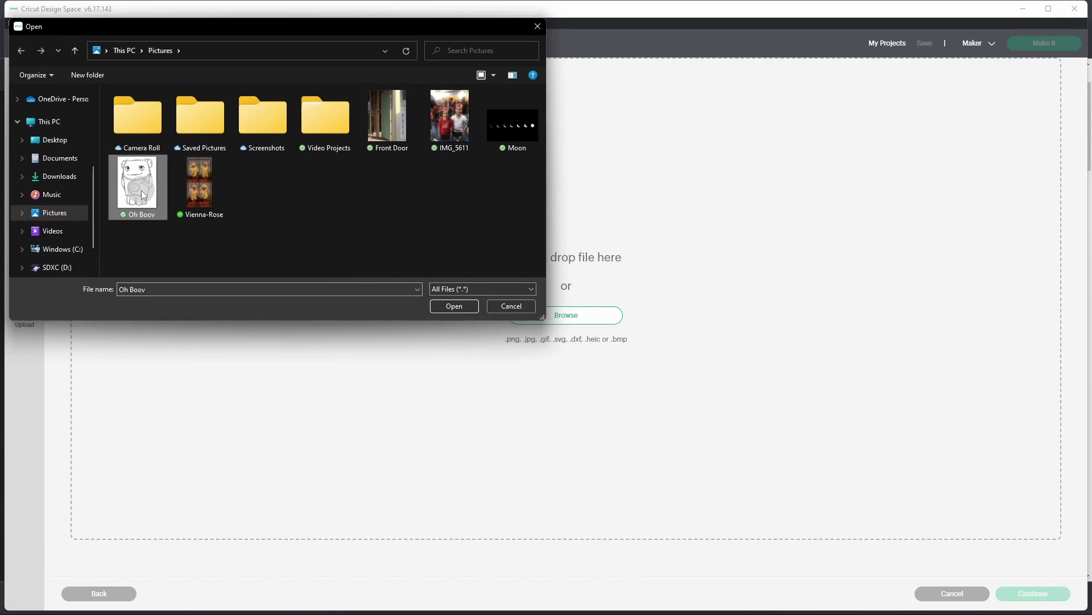
left_click(453, 306)
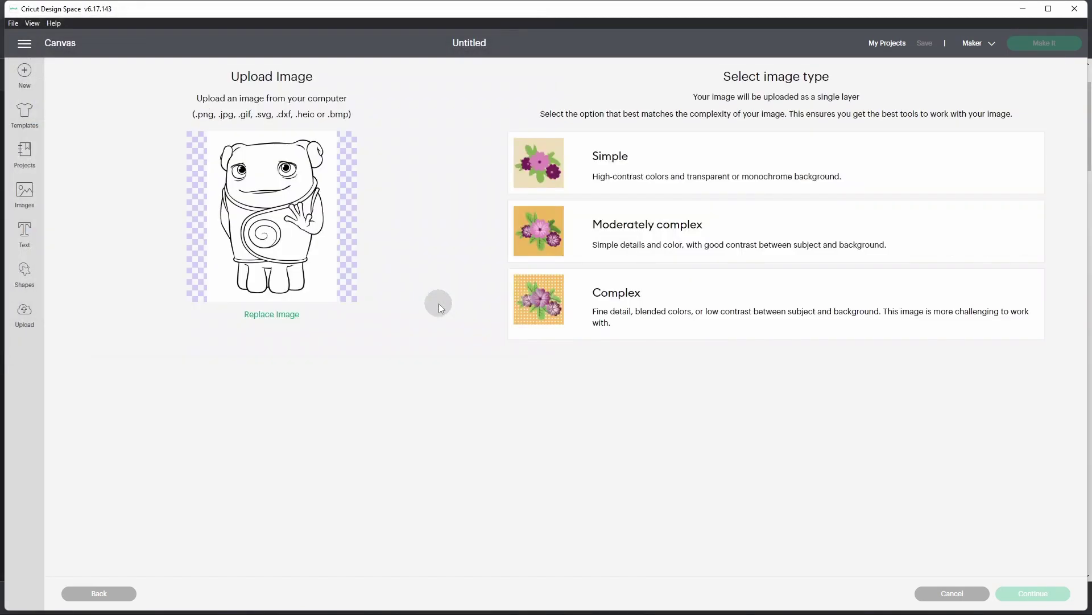
left_click(648, 285)
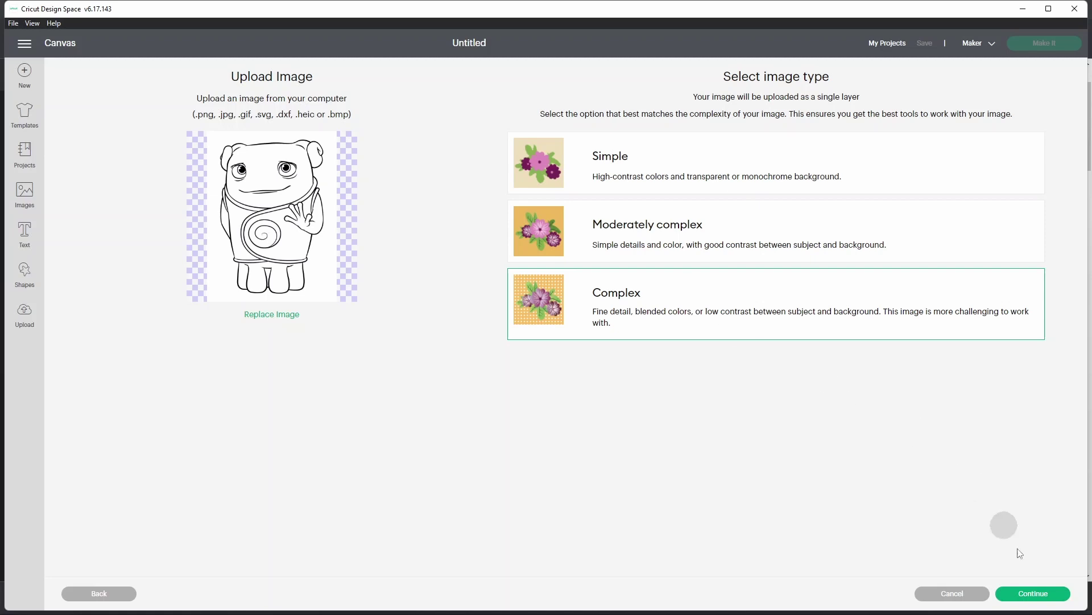
- In the background remover, set Reduce colors to 2 and Color Tolerance to 100
left_click(1035, 594)
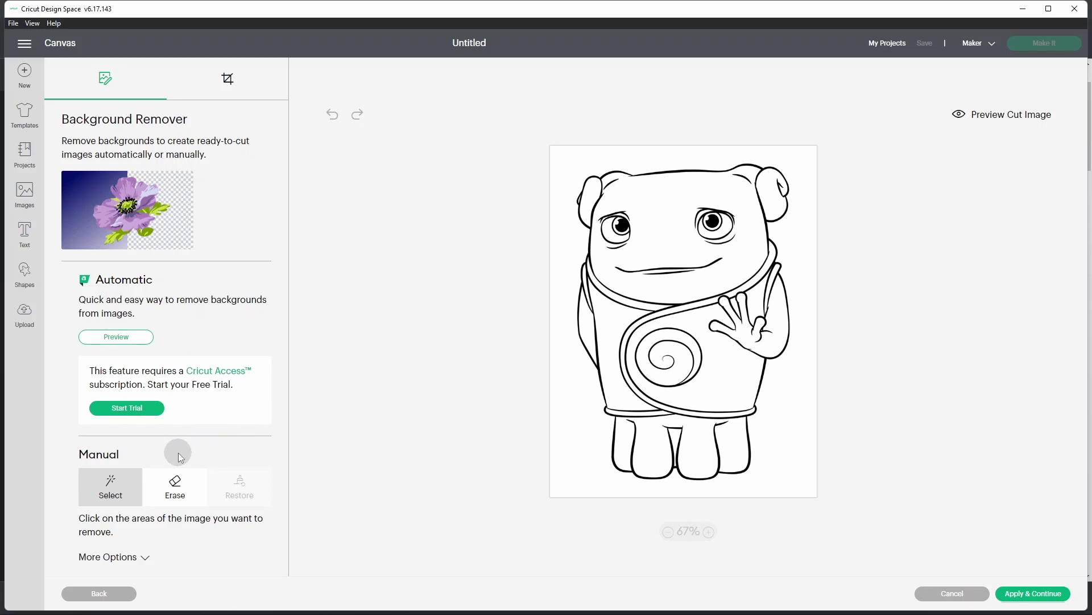
left_click(137, 558)
scroll(178, 516, "down", 2)
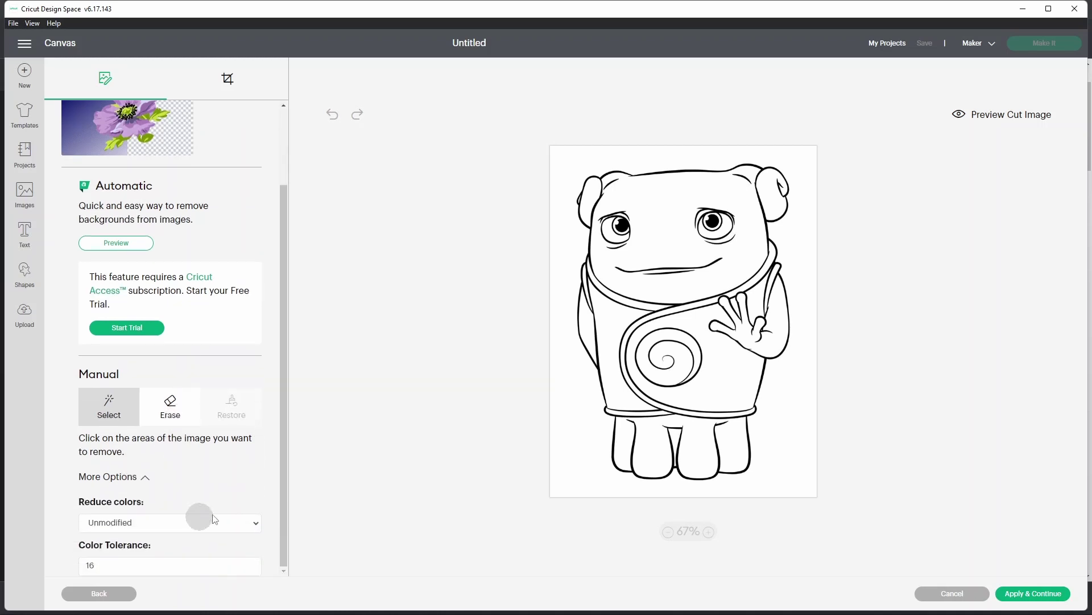
left_click(165, 522)
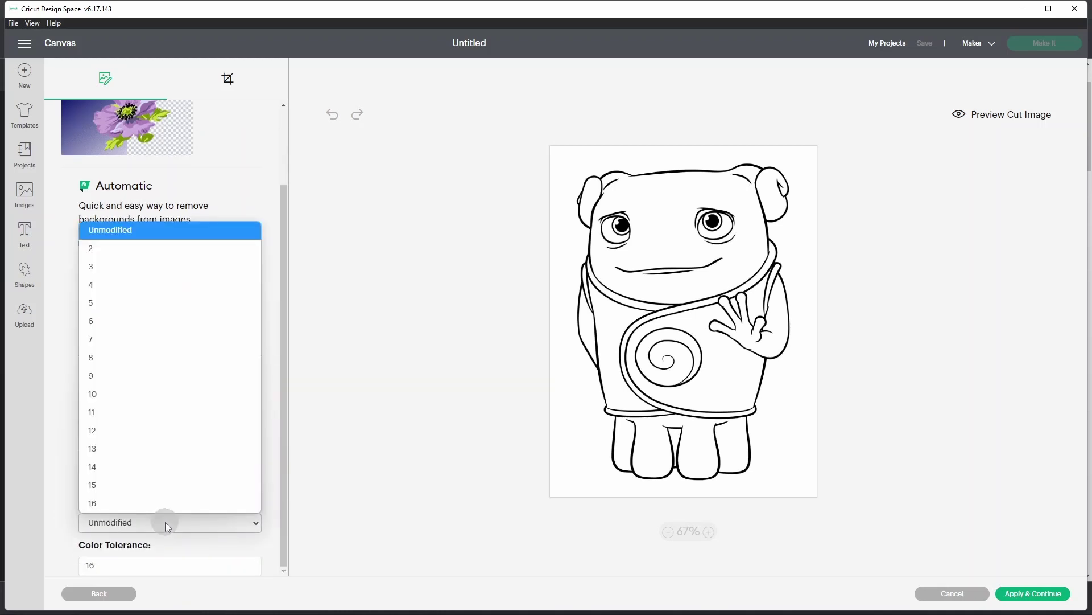
left_click(112, 249)
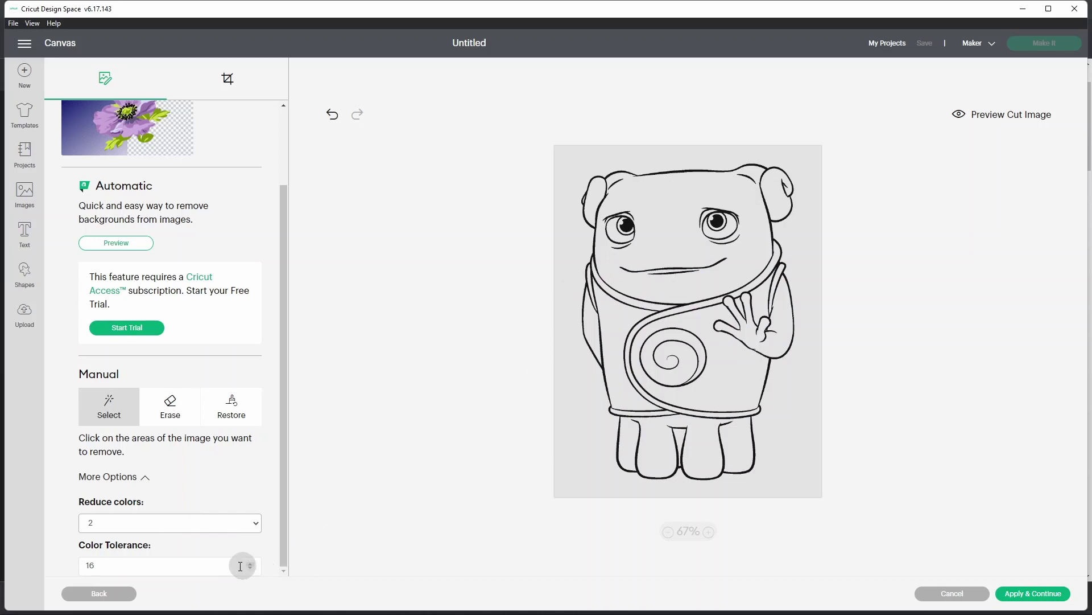
left_click(159, 569)
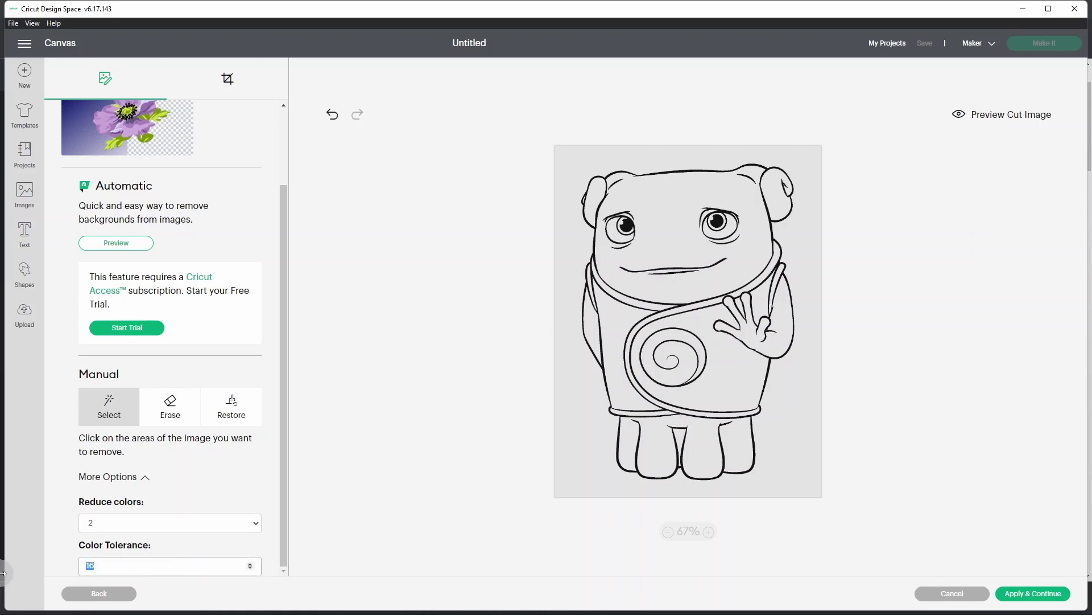
type("100")
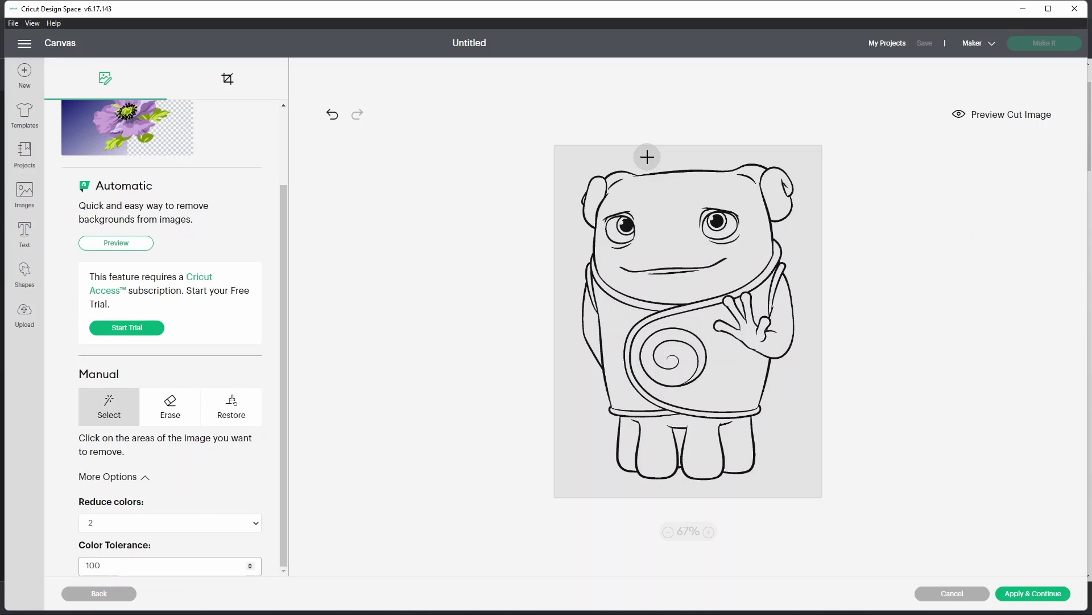
- Clear the grey background, collar band, arm gap, body, left strip and leg fills
left_click(647, 156)
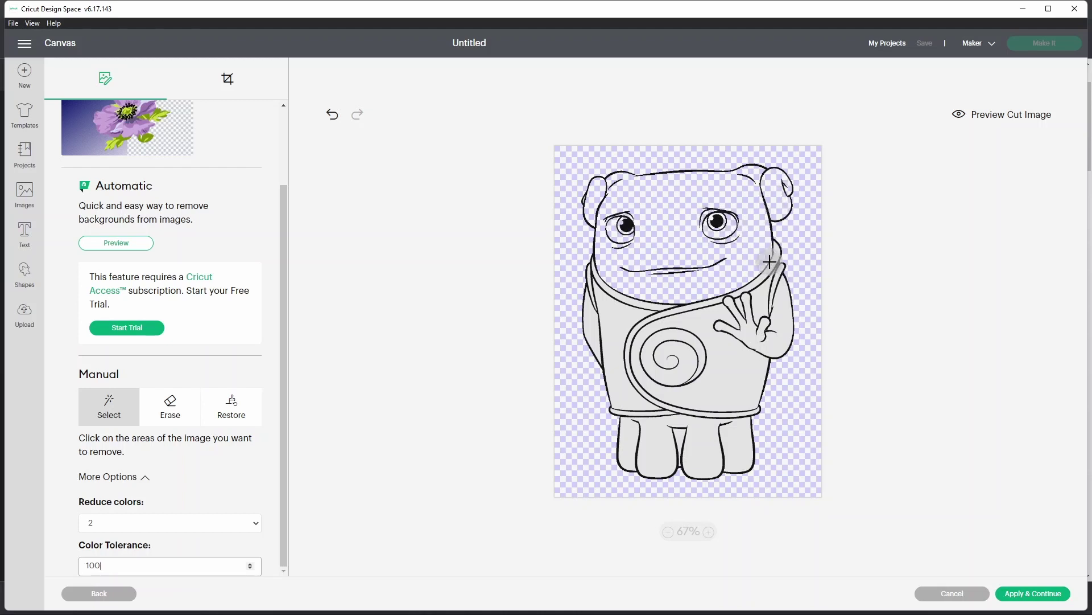
left_click(772, 287)
left_click(774, 286)
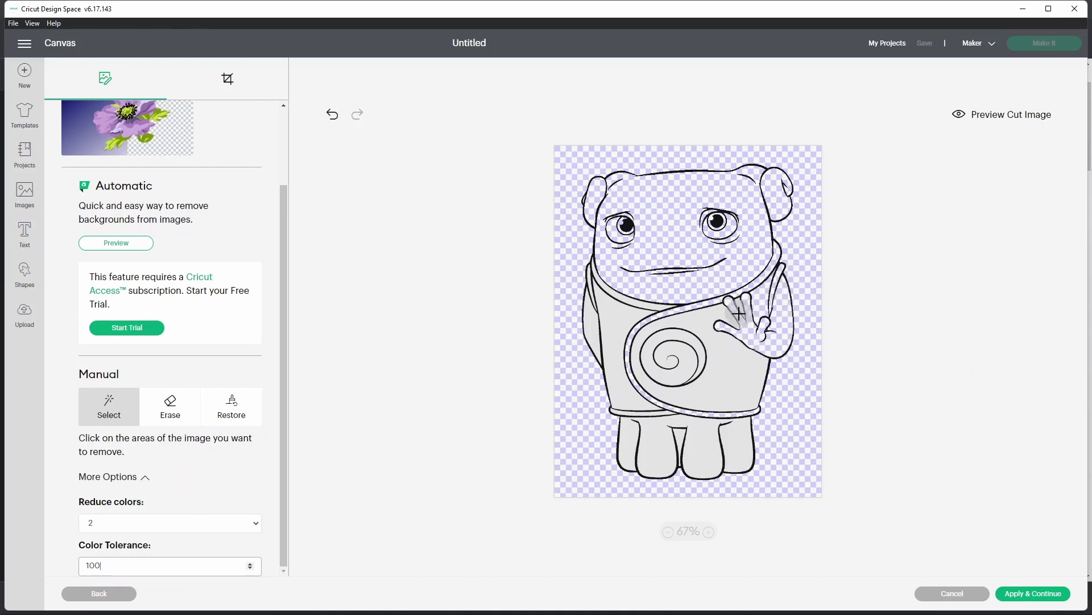
left_click(645, 306)
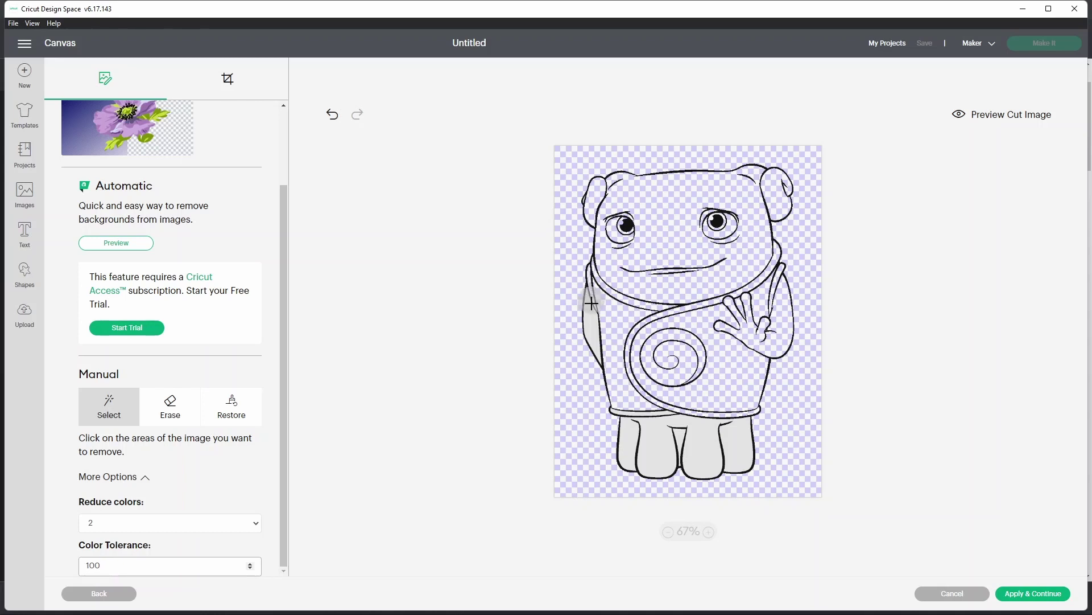
left_click(591, 303)
left_click(629, 434)
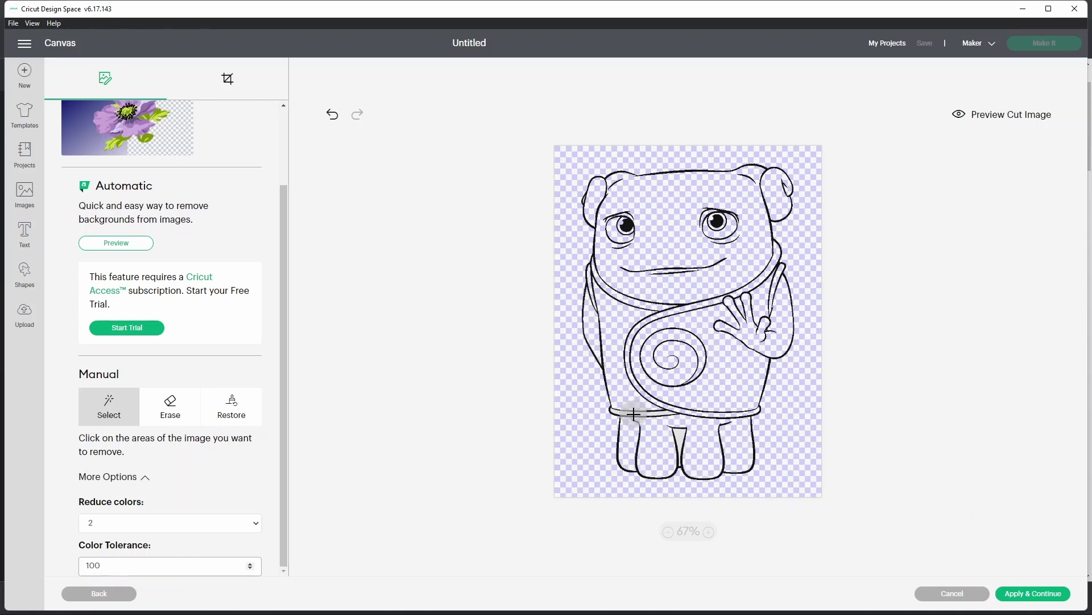
left_click(681, 441)
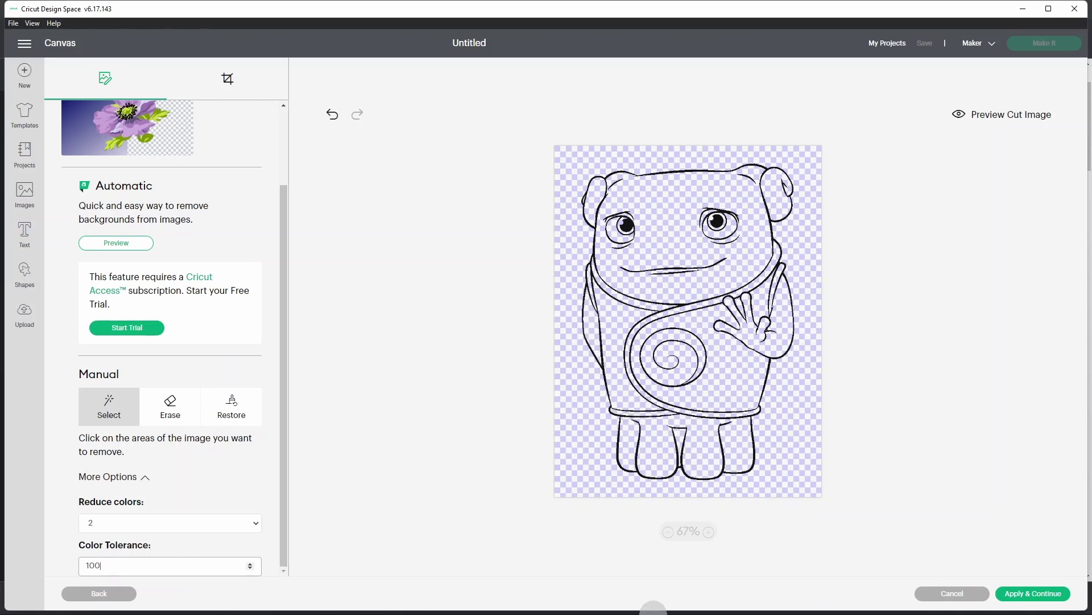
left_click(709, 532)
- Zoom in, settling at 142%, to inspect the cleaned outlines
left_click(709, 531)
left_click(709, 531)
left_click(709, 532)
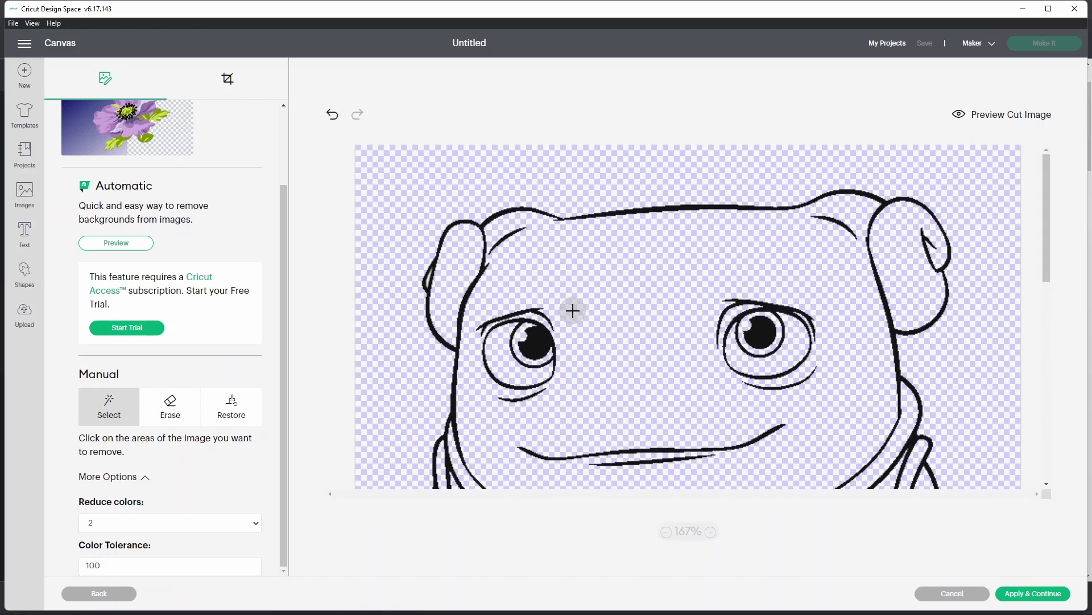
scroll(573, 310, "down", 3)
scroll(531, 315, "up", 3)
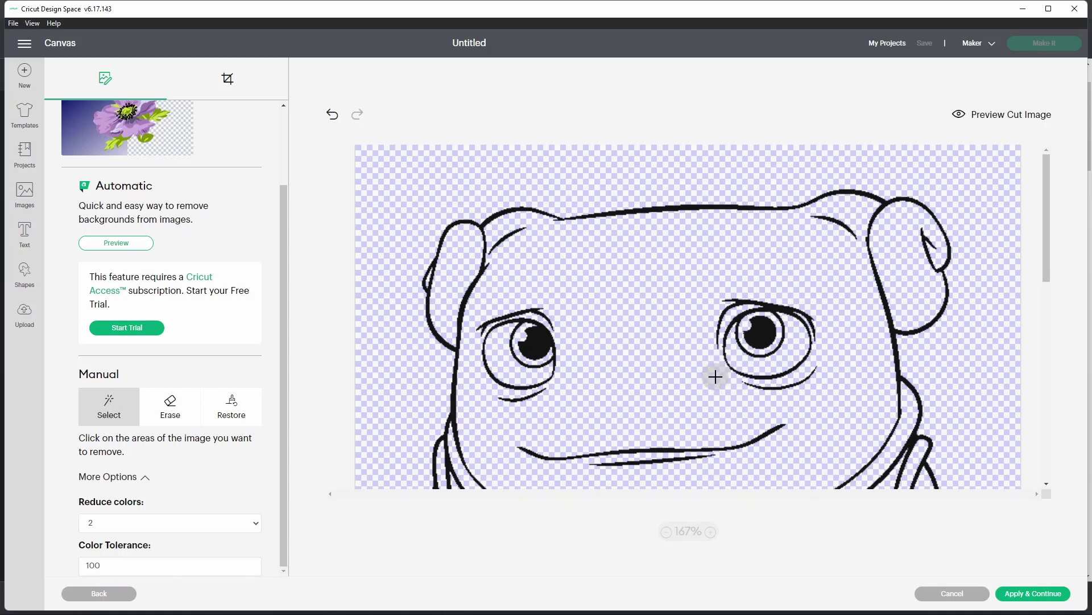
scroll(705, 374, "down", 5)
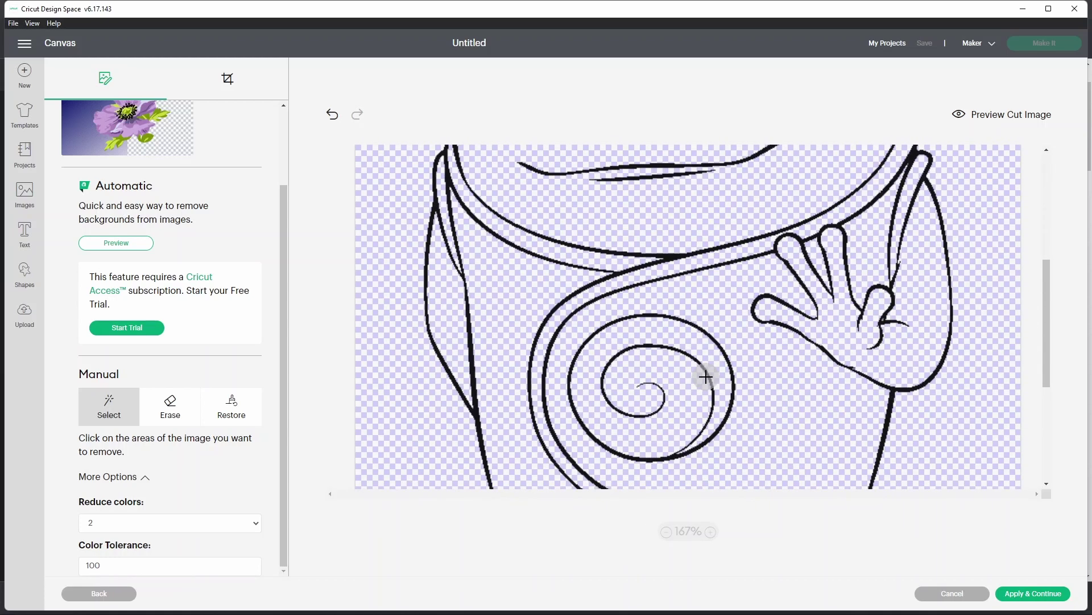
scroll(705, 377, "down", 5)
scroll(700, 391, "up", 5)
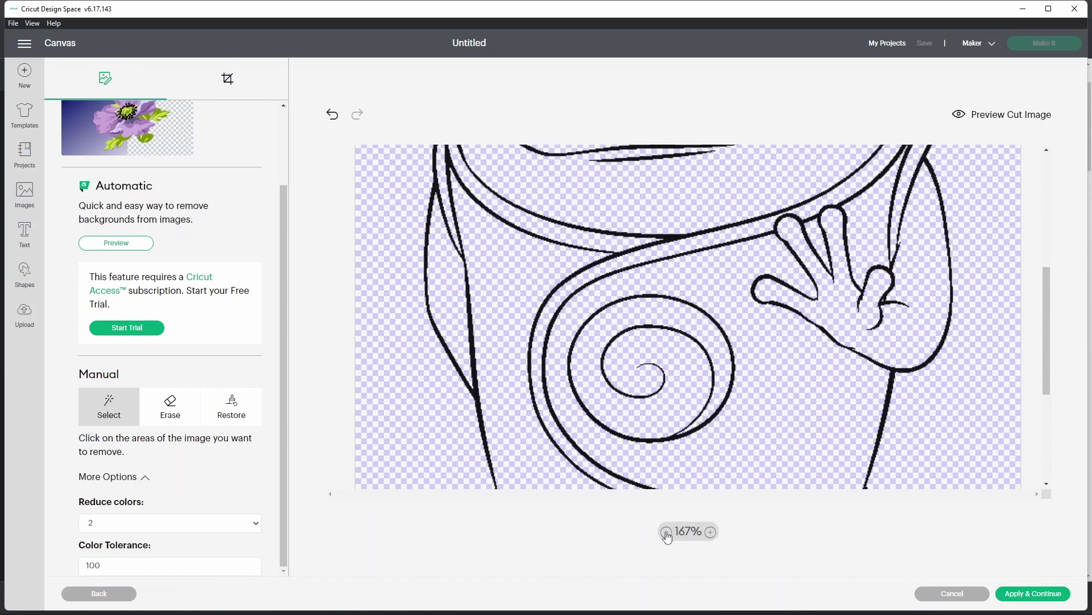
left_click(667, 531)
scroll(728, 398, "up", 5)
scroll(745, 373, "up", 2)
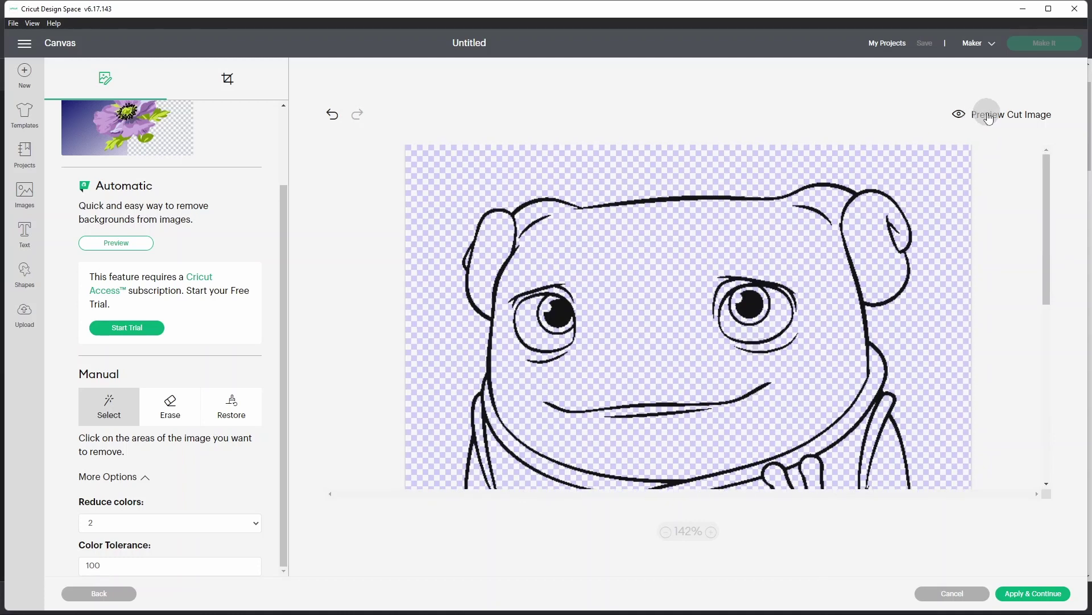
- Check the cut preview, hide it, and apply the background removal
left_click(985, 113)
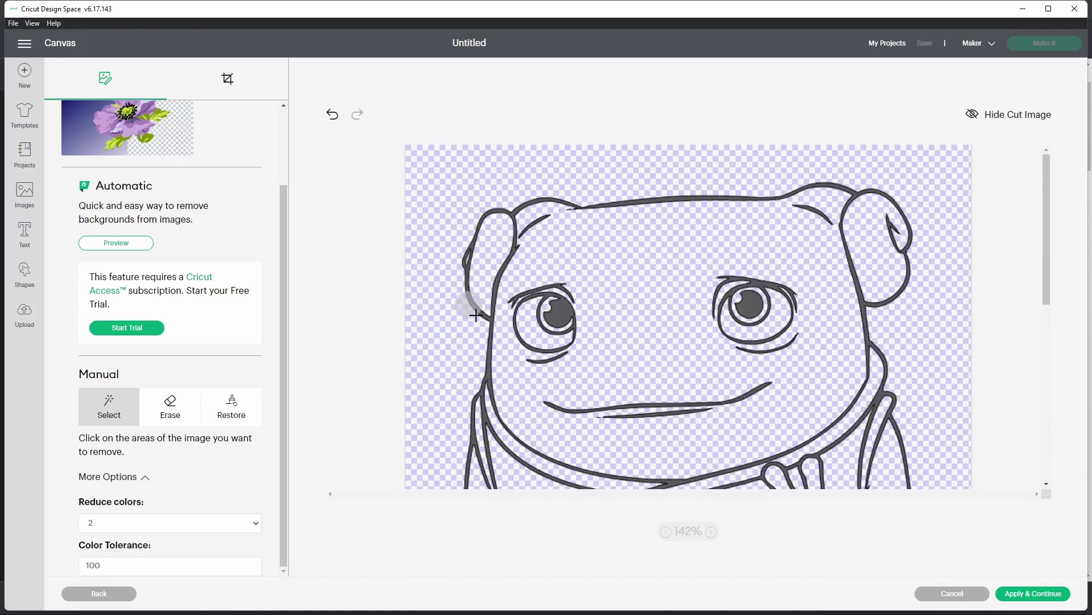
scroll(832, 307, "down", 5)
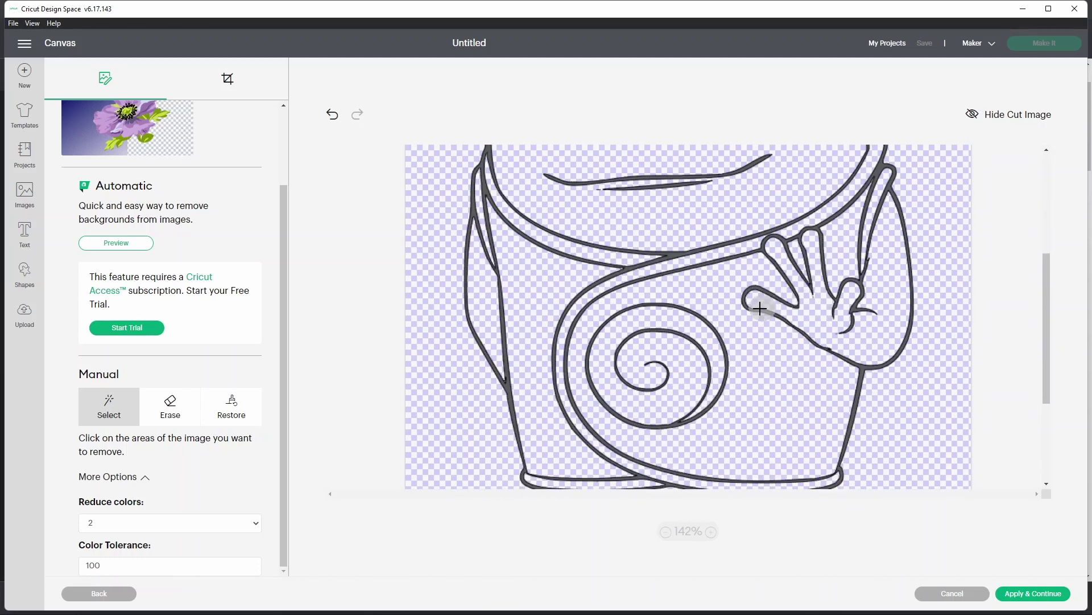
scroll(759, 308, "down", 5)
scroll(759, 309, "up", 10)
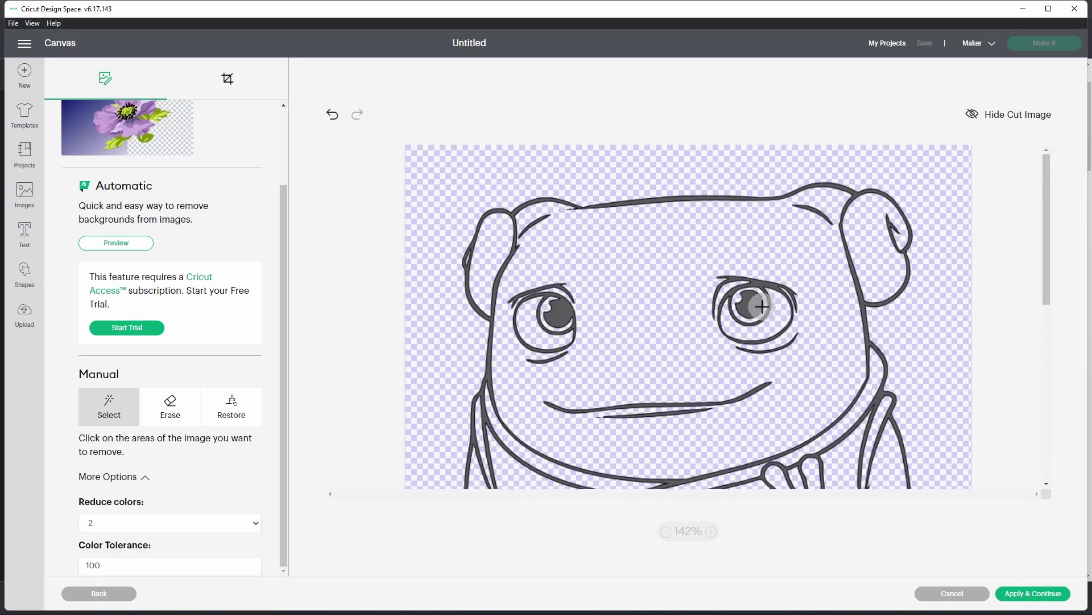
left_click(980, 94)
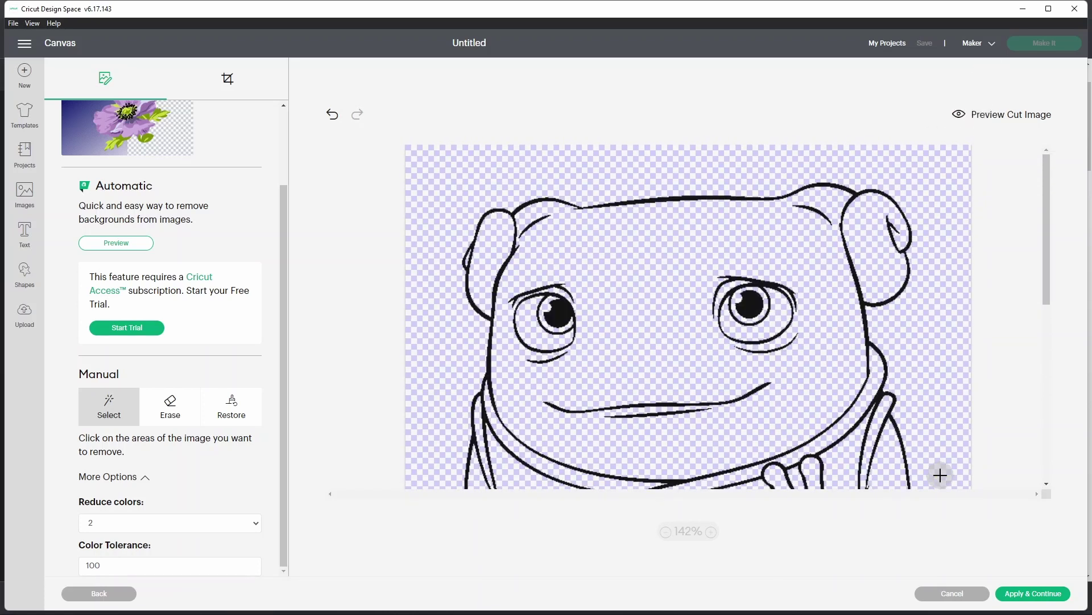
left_click(1048, 594)
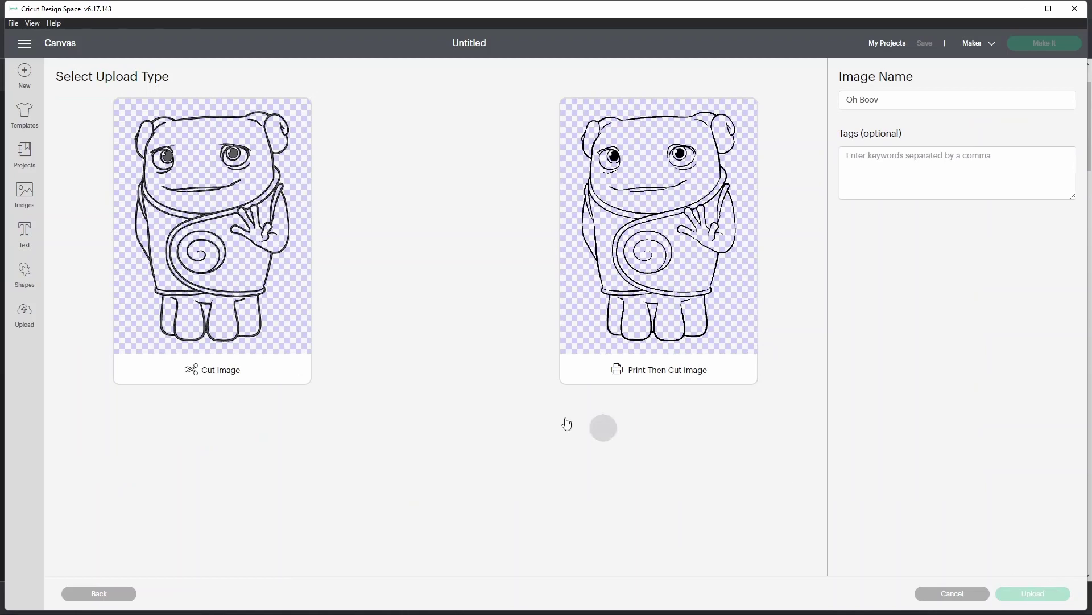
- Save the cleaned Oh Boov as a Cut image, then re-upload Oh Boov as Complex
left_click(197, 254)
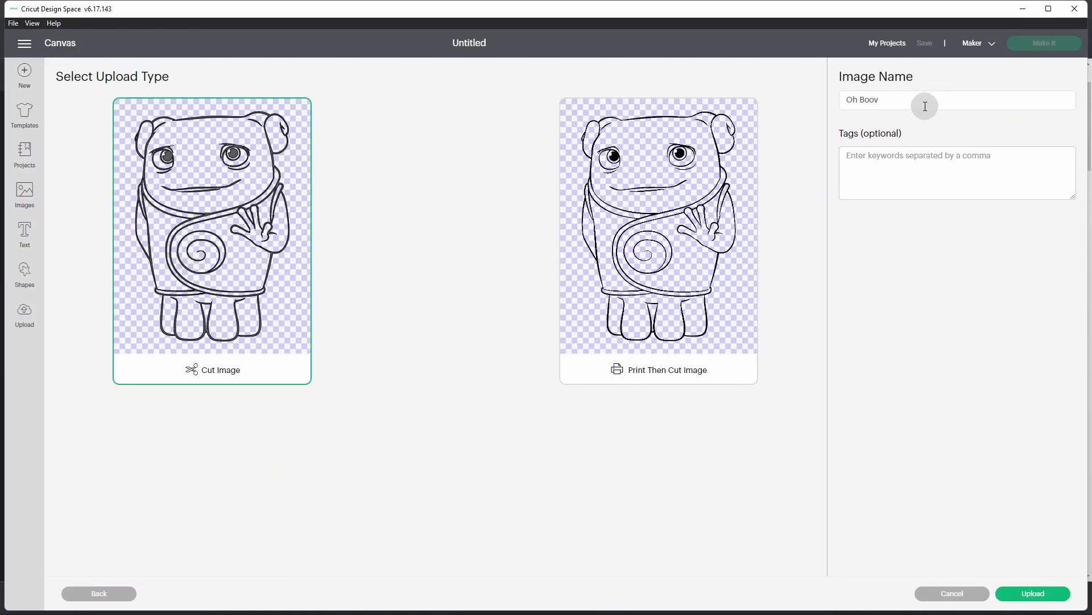
left_click(1035, 593)
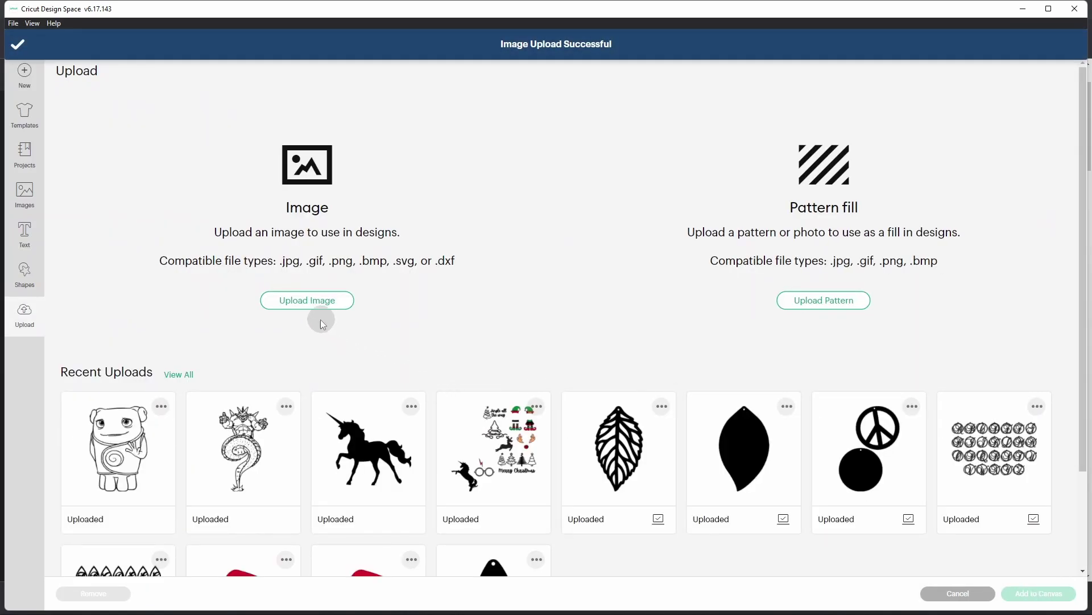
left_click(294, 305)
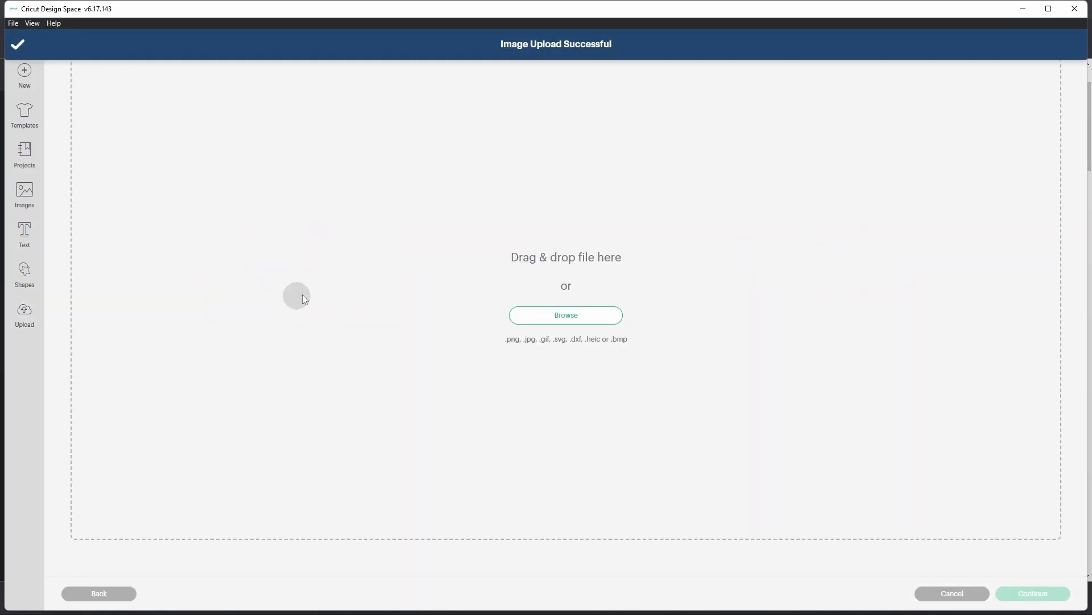
left_click(577, 326)
left_click(137, 182)
left_click(466, 307)
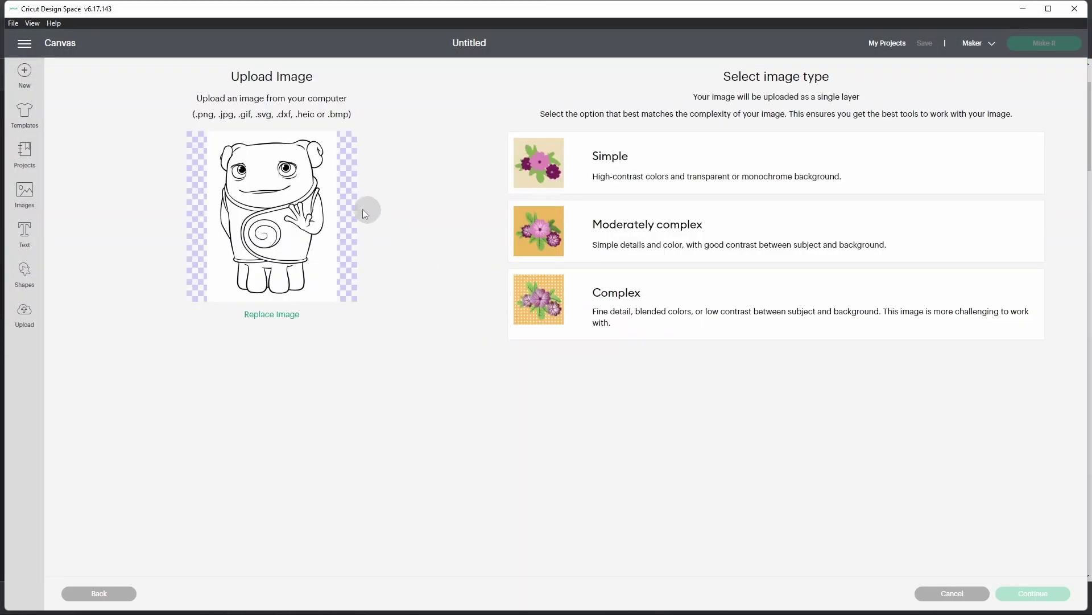
left_click(635, 313)
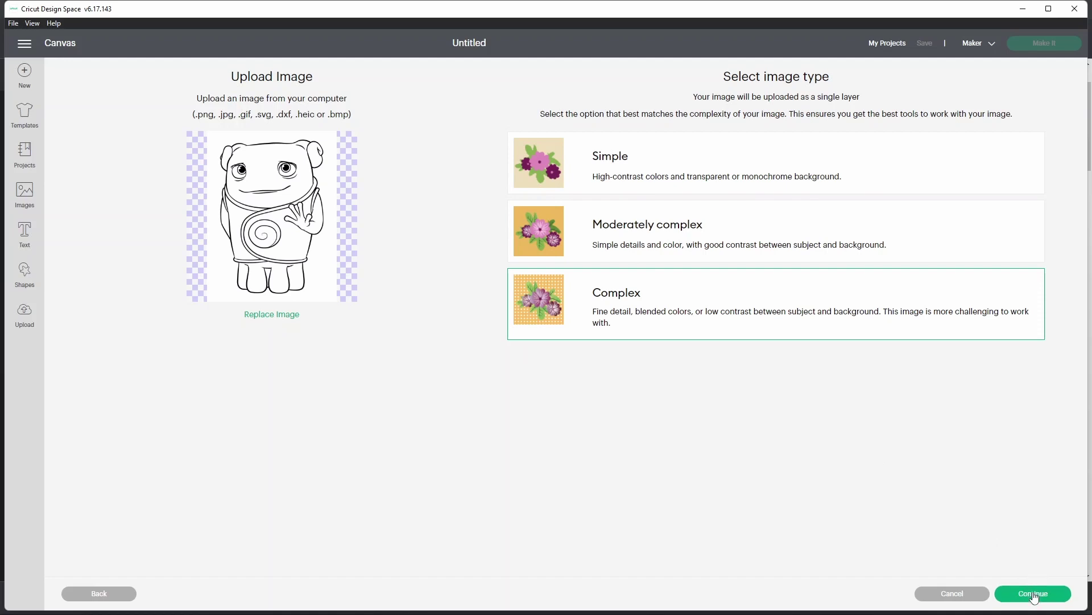
left_click(1033, 593)
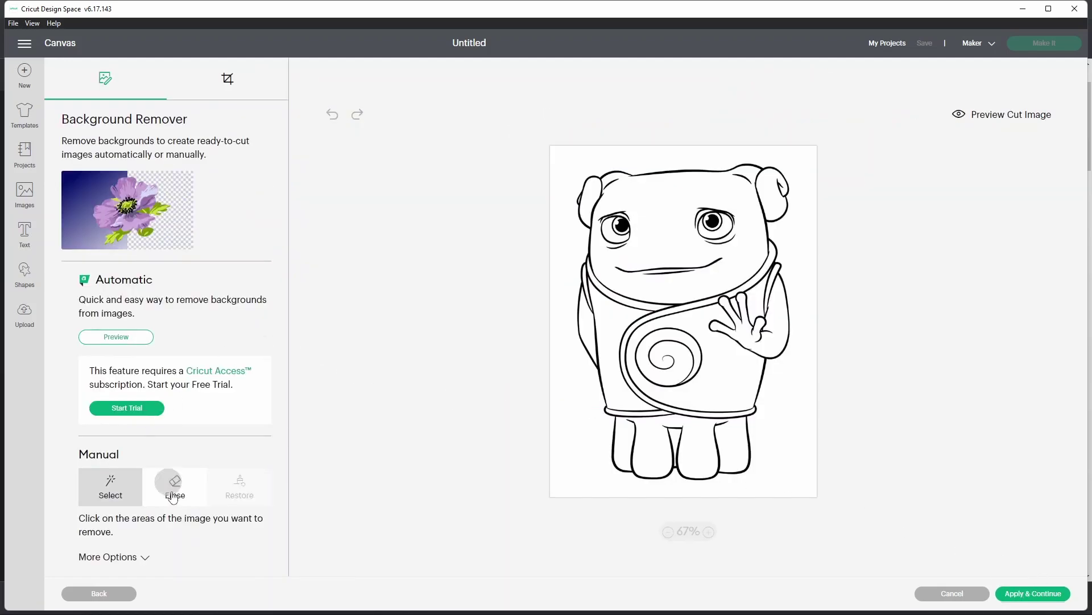
- Clear the white background and the head, shirt, arm and leg fills, then zoom in to check
left_click(666, 156)
left_click(594, 195)
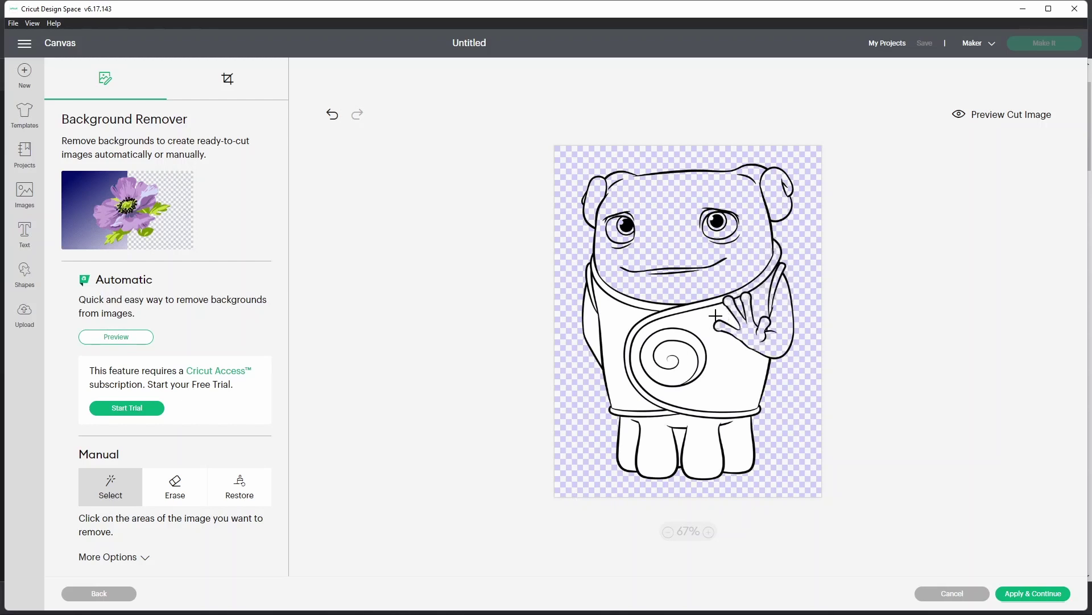
left_click(627, 310)
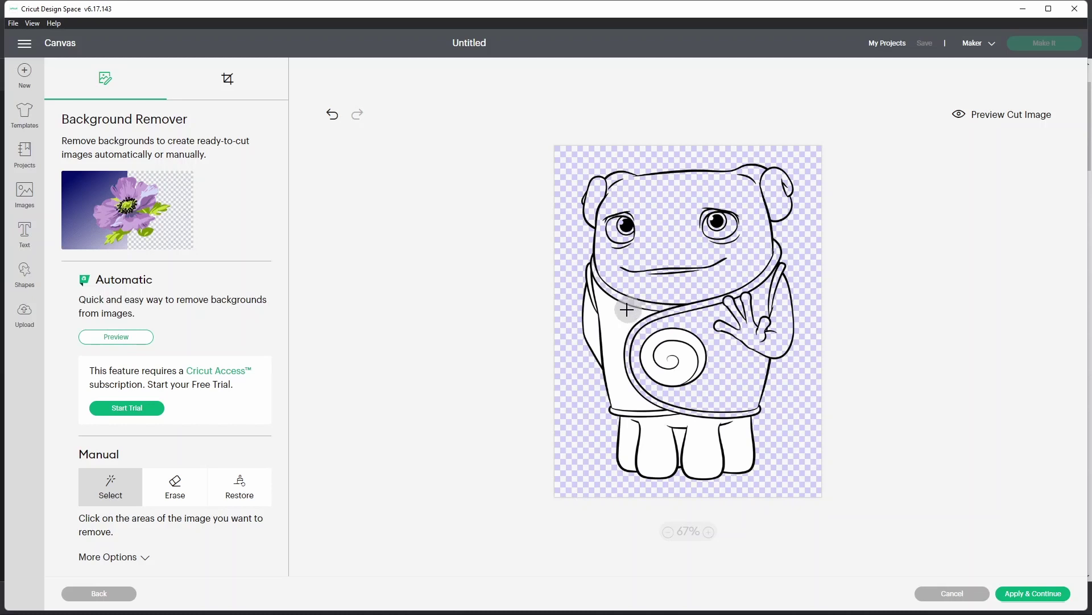
left_click(592, 310)
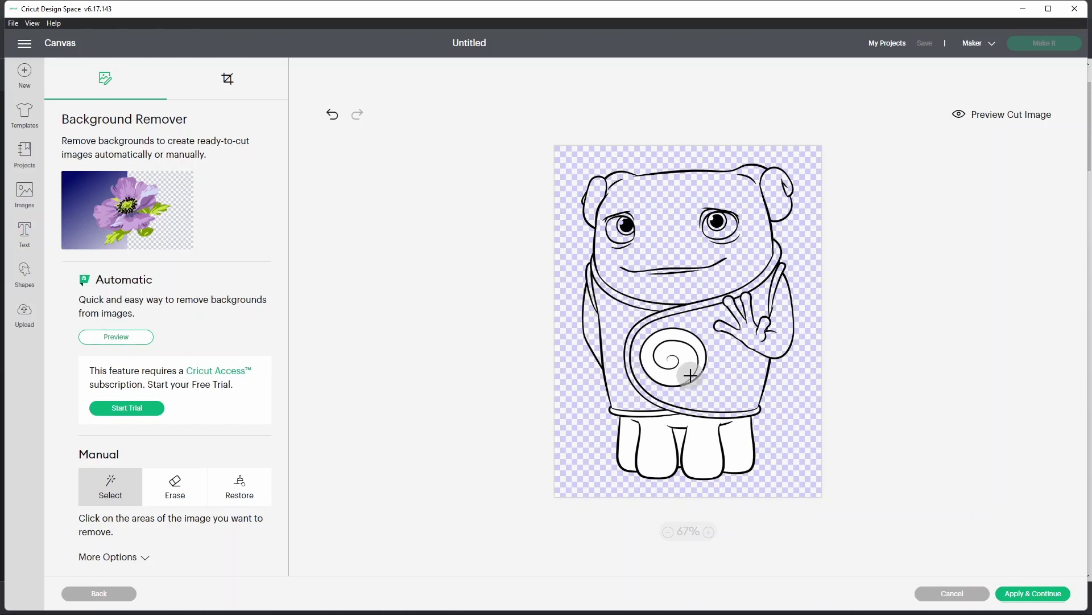
left_click(654, 418)
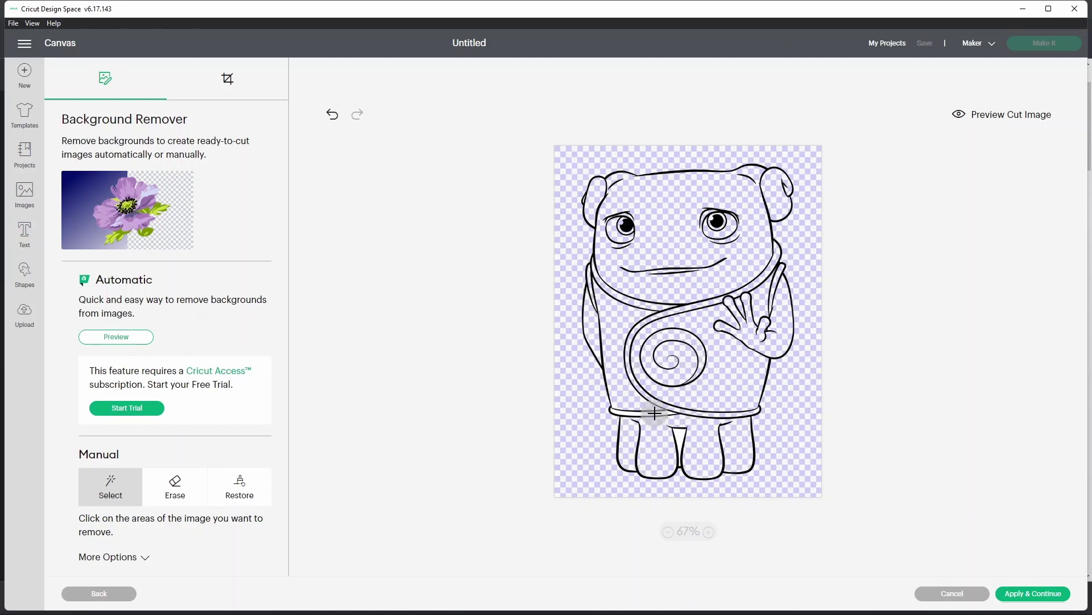
left_click(709, 532)
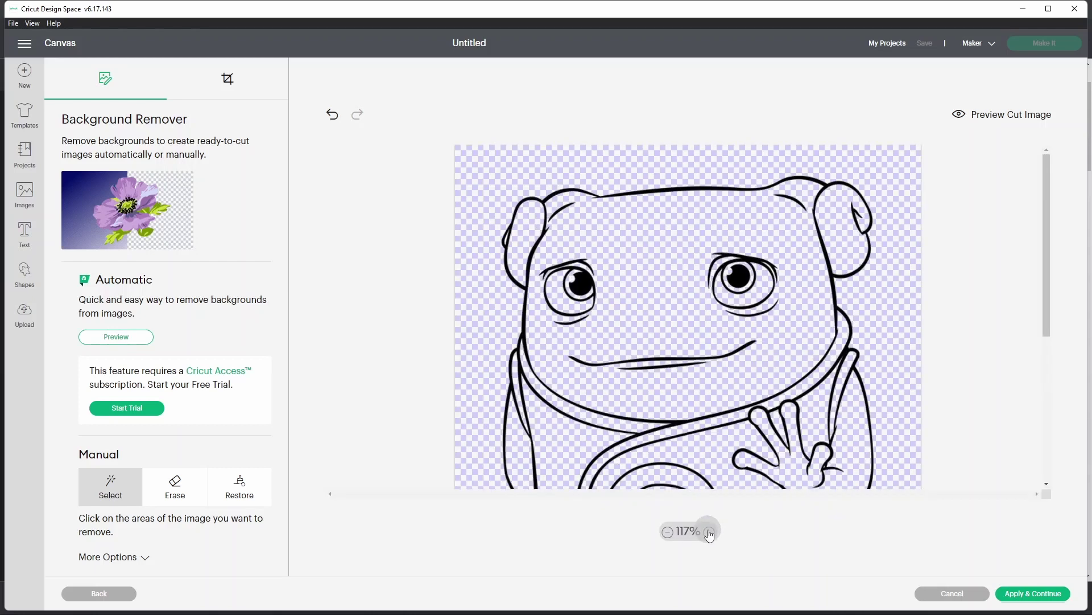
left_click(709, 532)
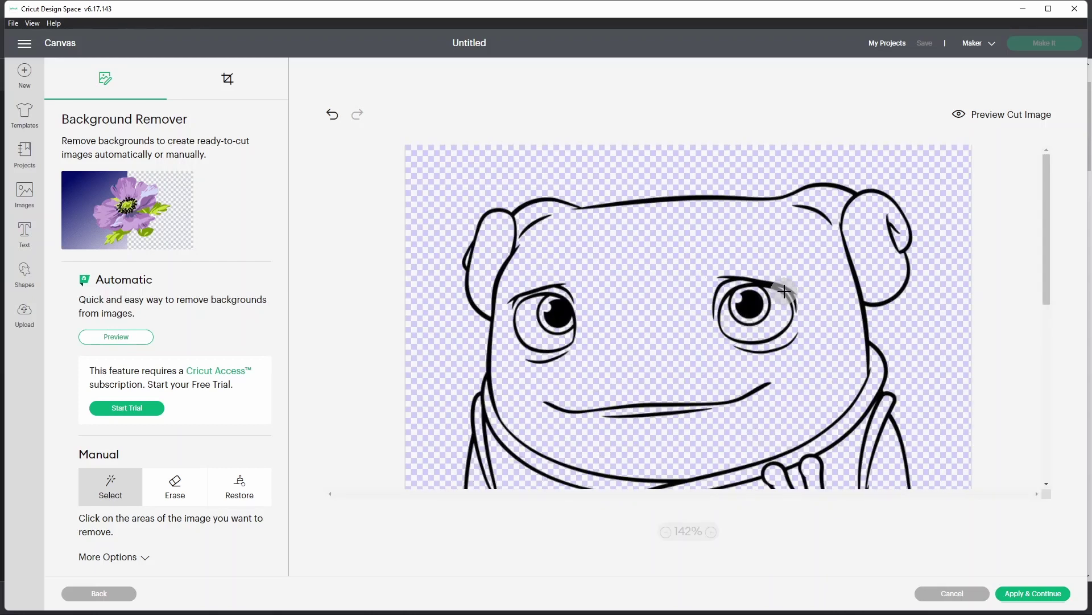
scroll(766, 347, "down", 5)
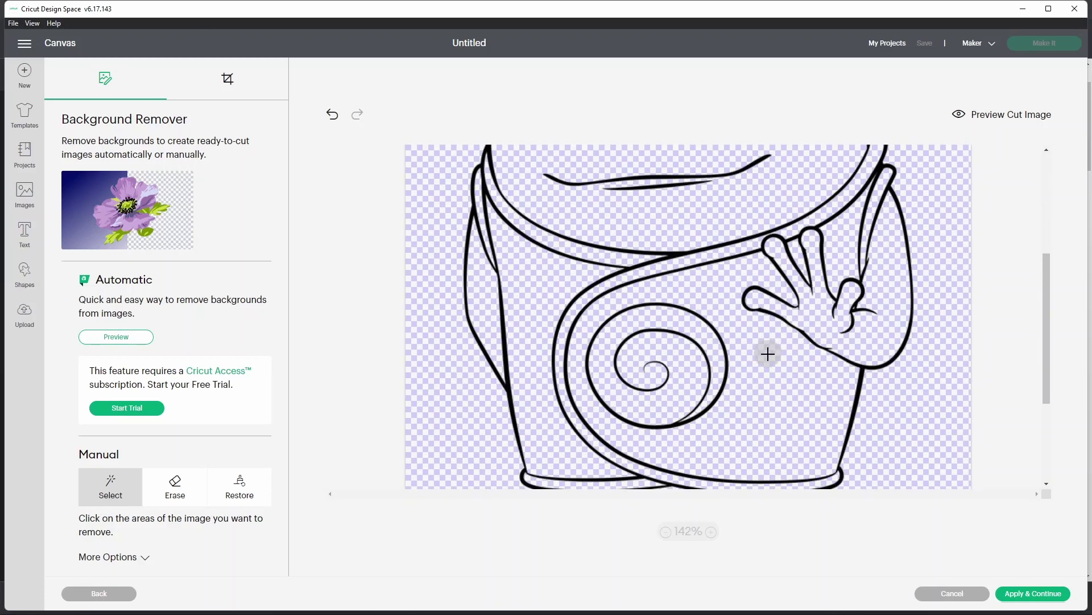
scroll(767, 354, "down", 3)
scroll(767, 353, "up", 8)
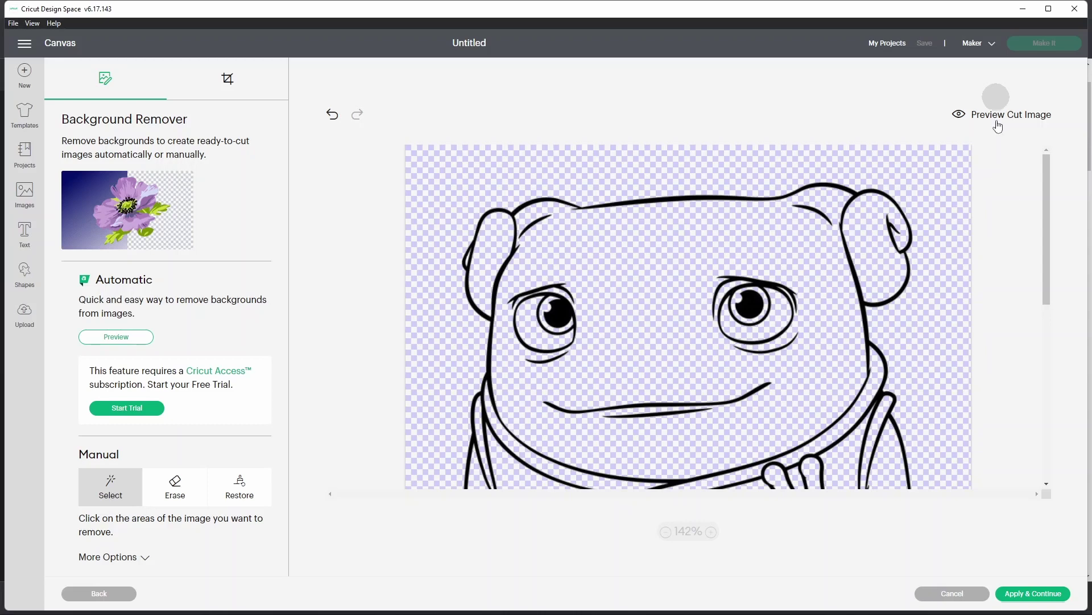
- Apply the removal, save as a Cut Image renamed 'Oh Boov - Spotty', and upload it
left_click(1035, 598)
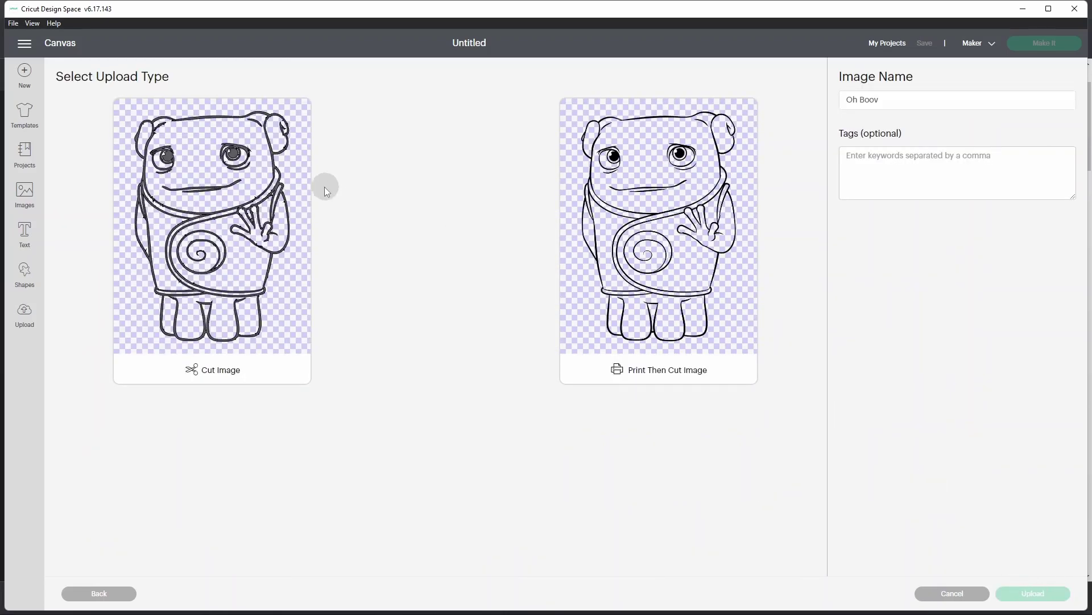
left_click(190, 163)
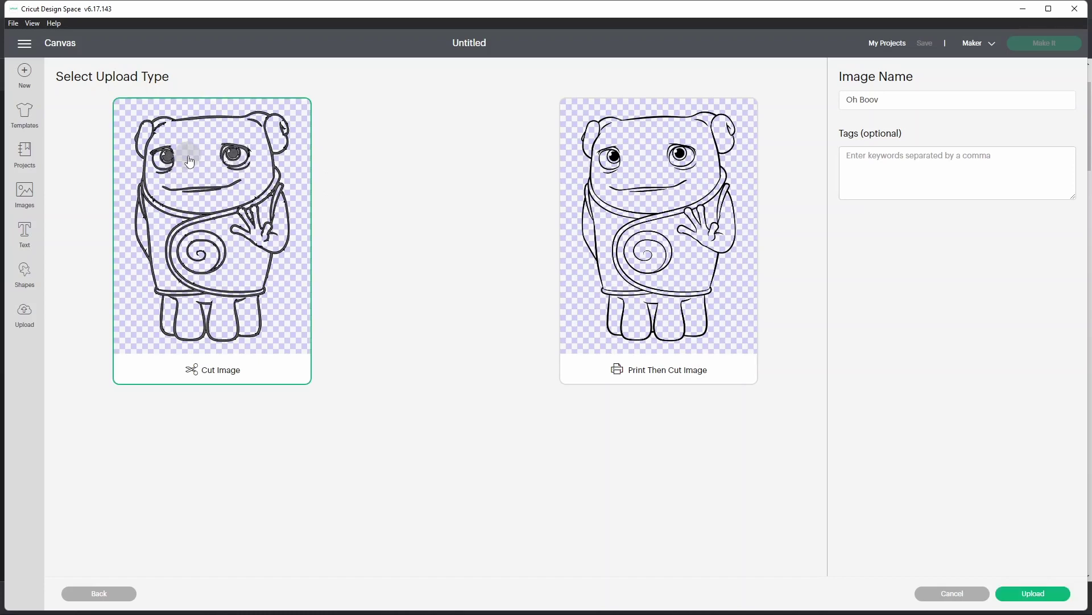
left_click(884, 99)
type("- Spotty")
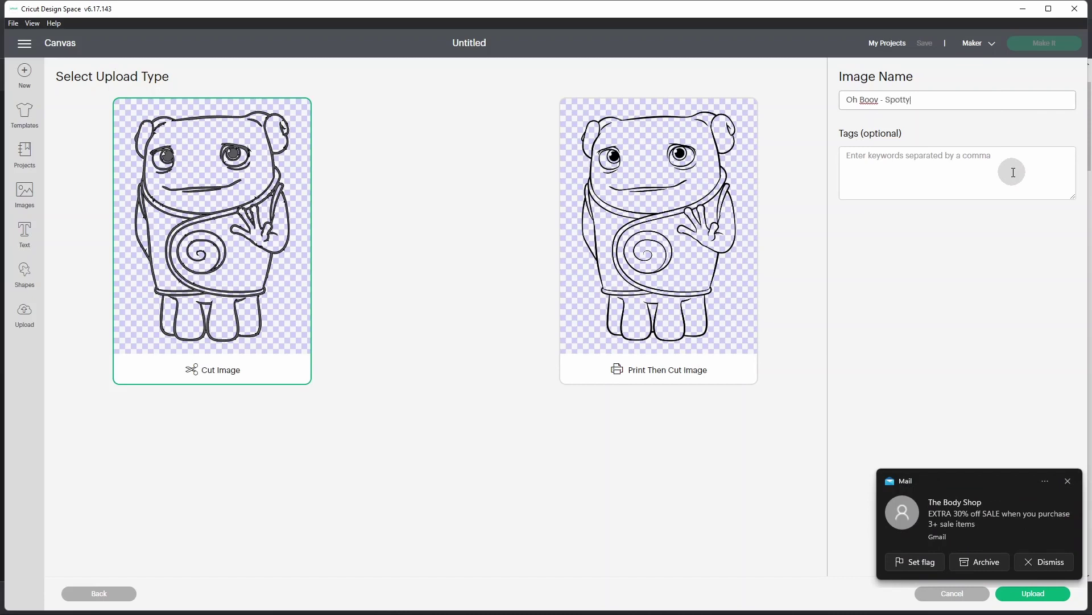
left_click(1069, 483)
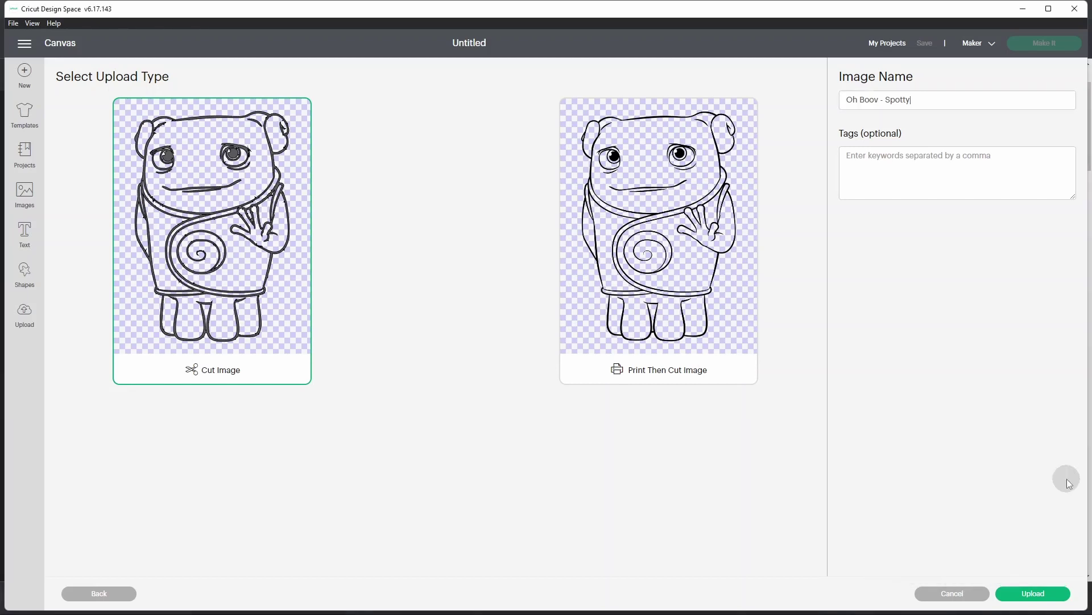
left_click(1049, 592)
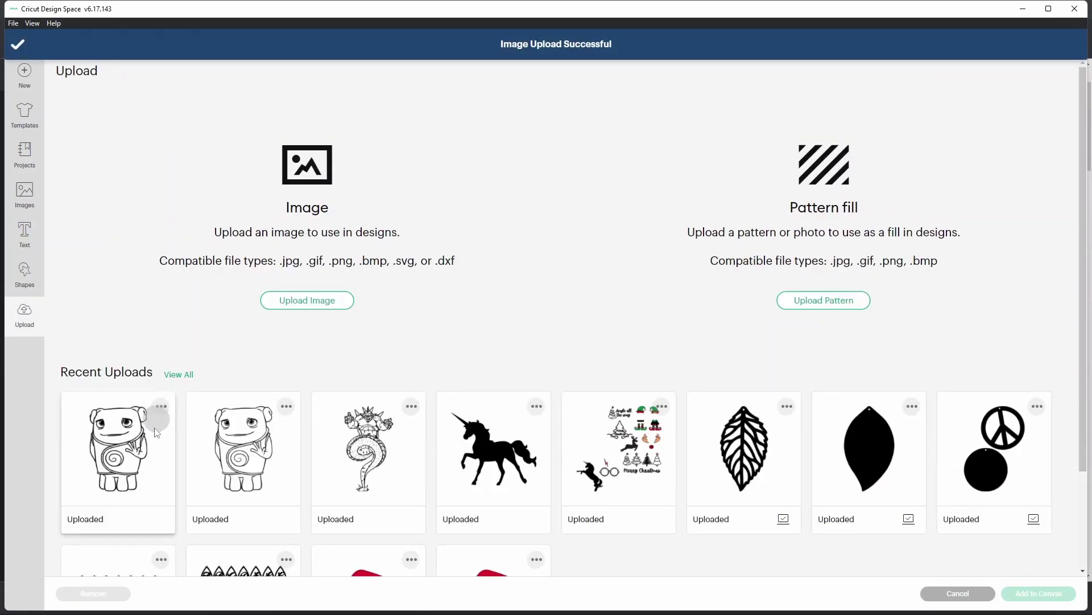
- Add the new 'Oh Boov - Spotty' upload and the earlier 'Oh Boov' upload to the canvas
left_click(107, 441)
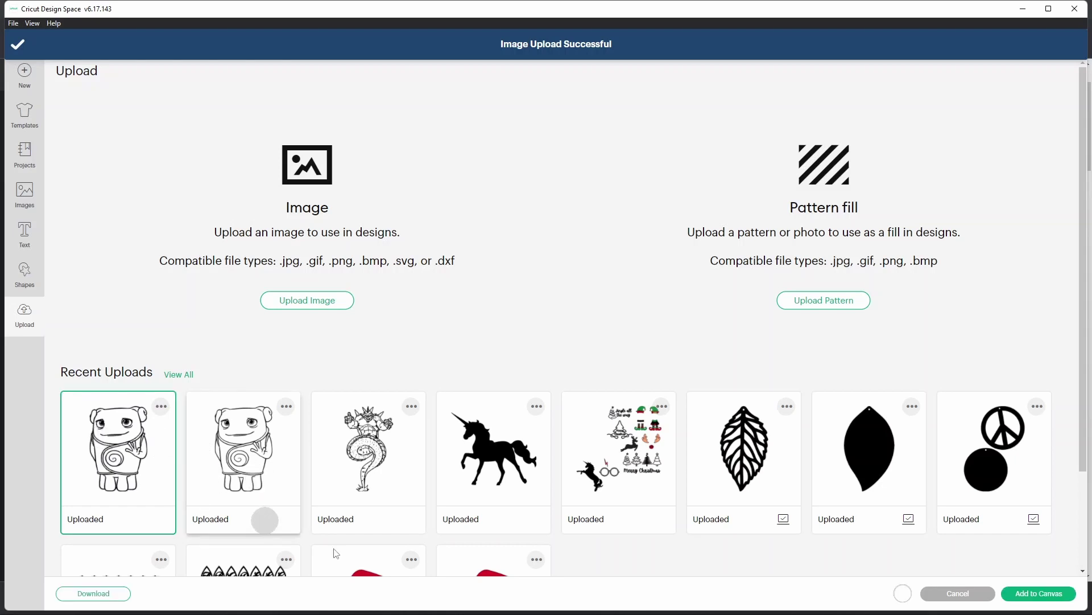
left_click(1051, 597)
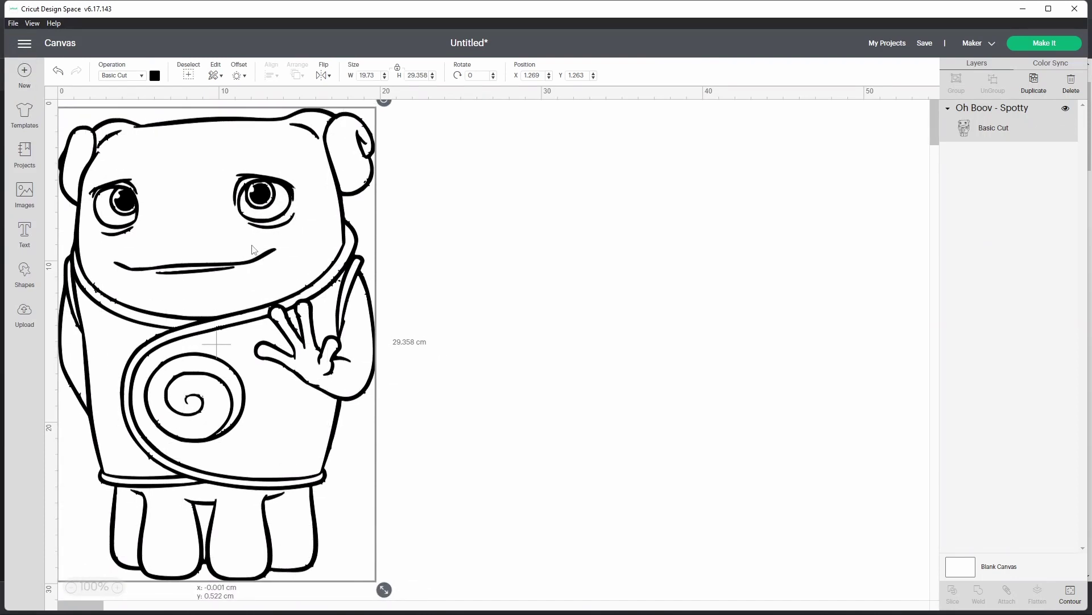
left_click(25, 313)
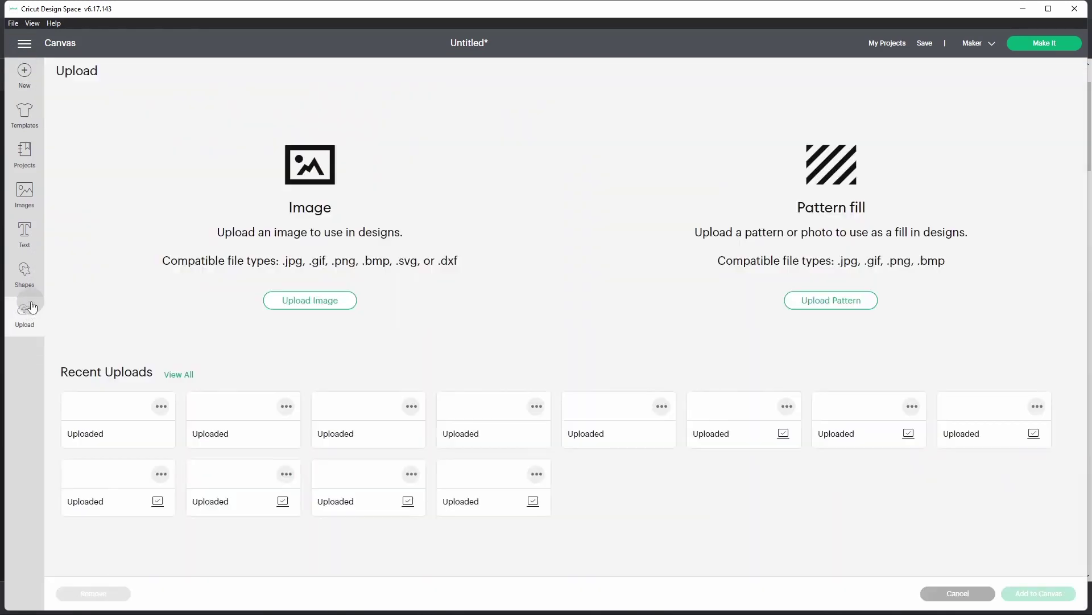
left_click(222, 432)
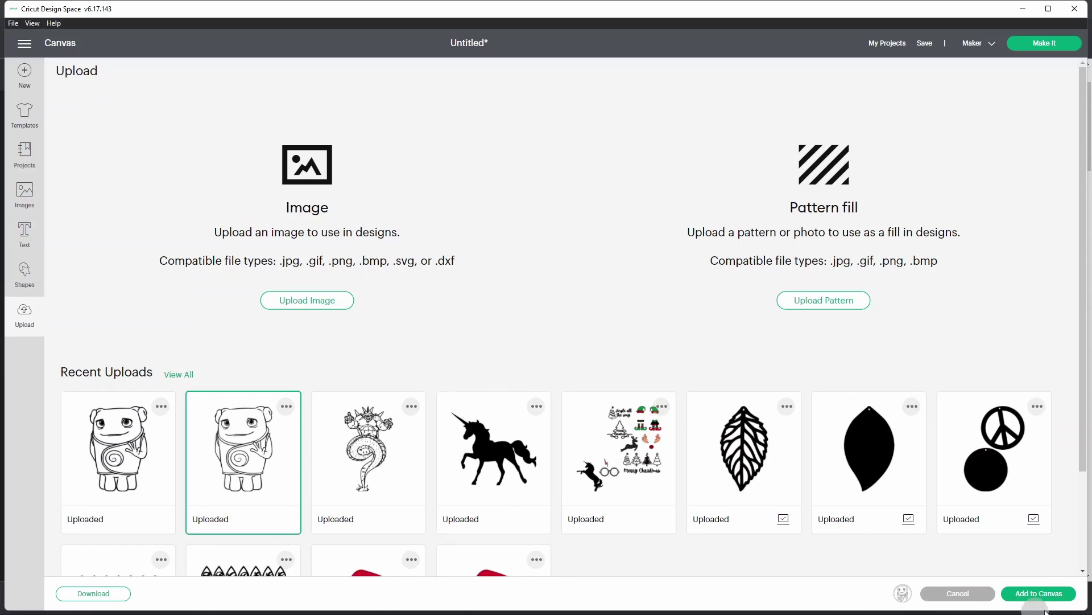
left_click(1039, 593)
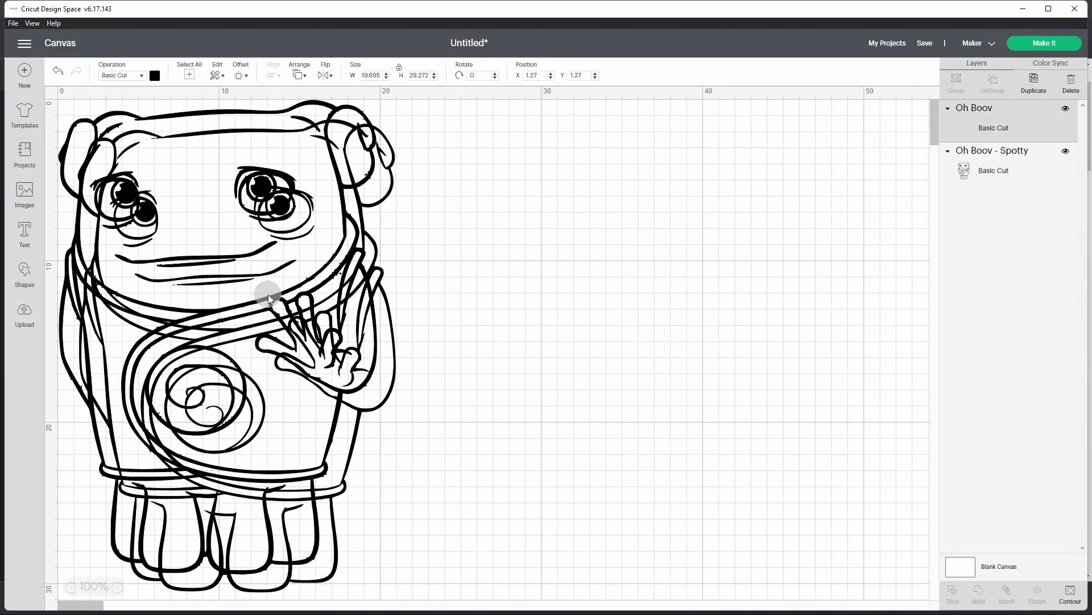
- Move 'Oh Boov' to X 22.577, right of the spotty image at X 0, and hide the grid
left_click_drag(268, 291, 609, 268)
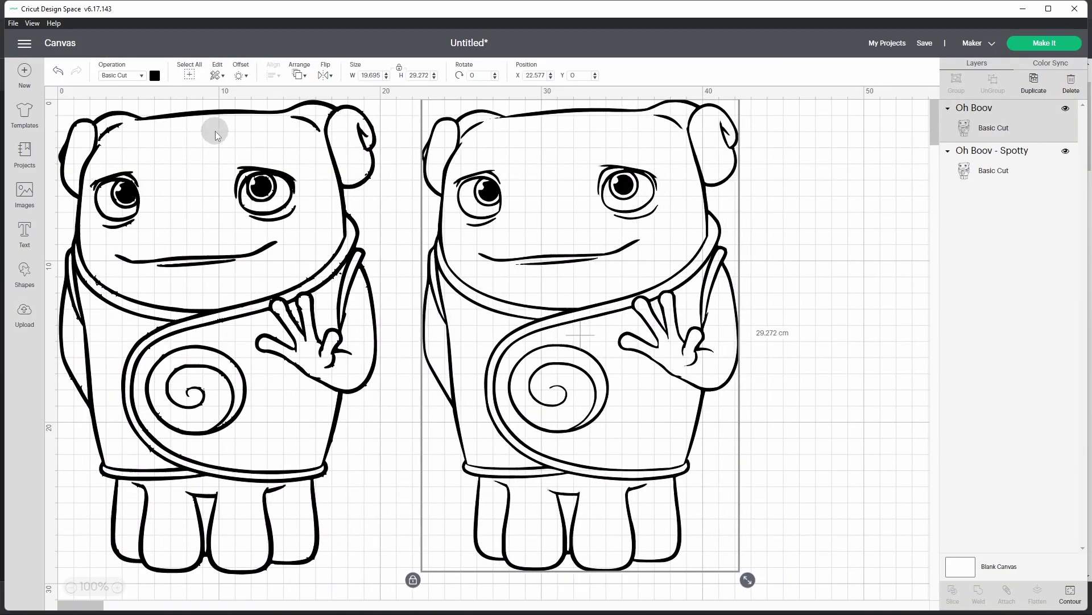
left_click(50, 93)
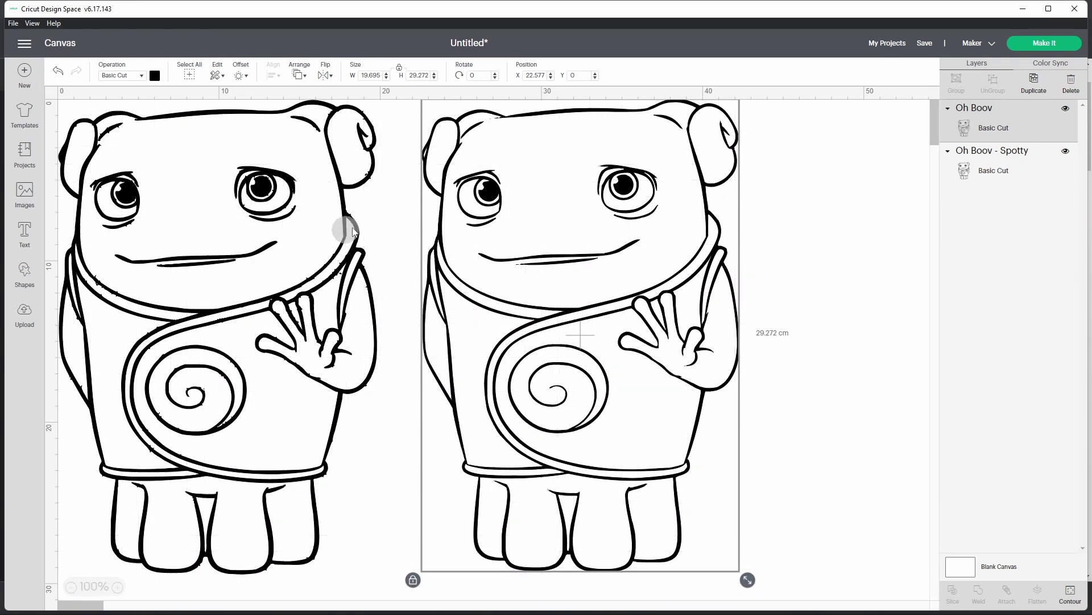
left_click(848, 199)
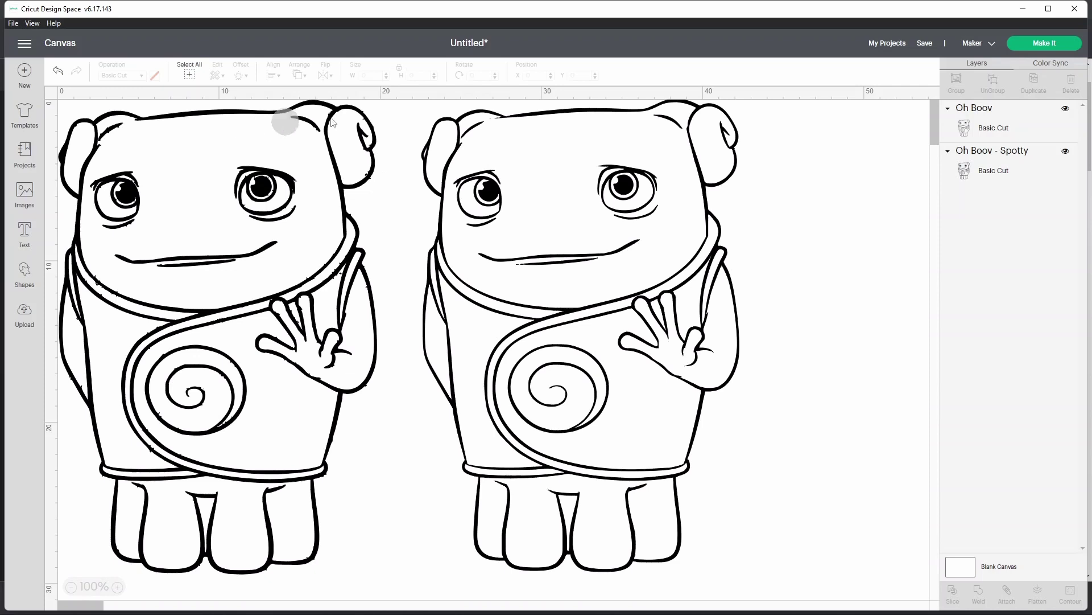
left_click(154, 141)
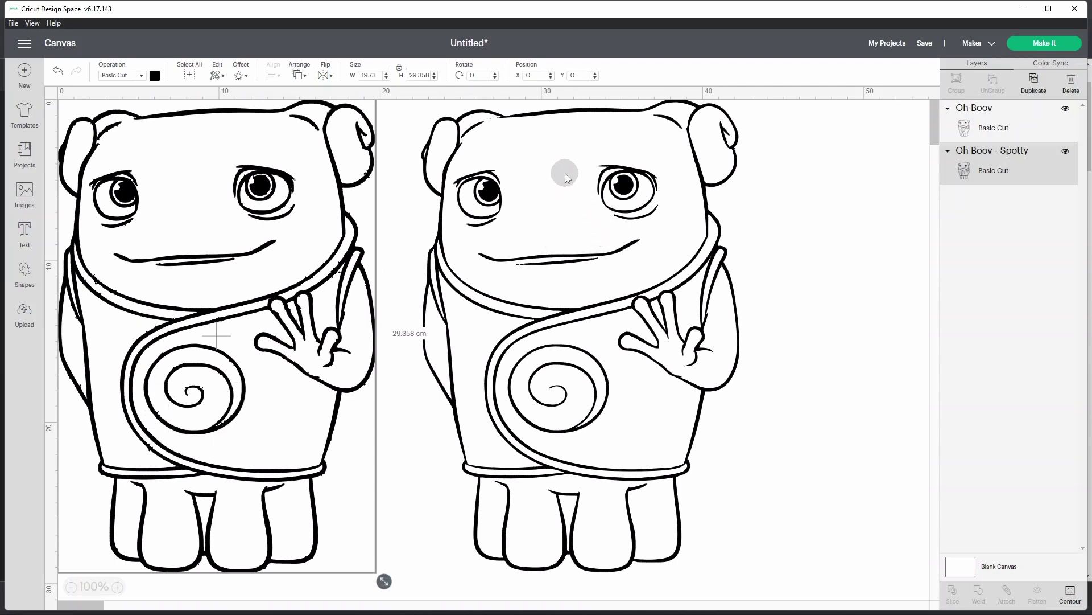
left_click(808, 341)
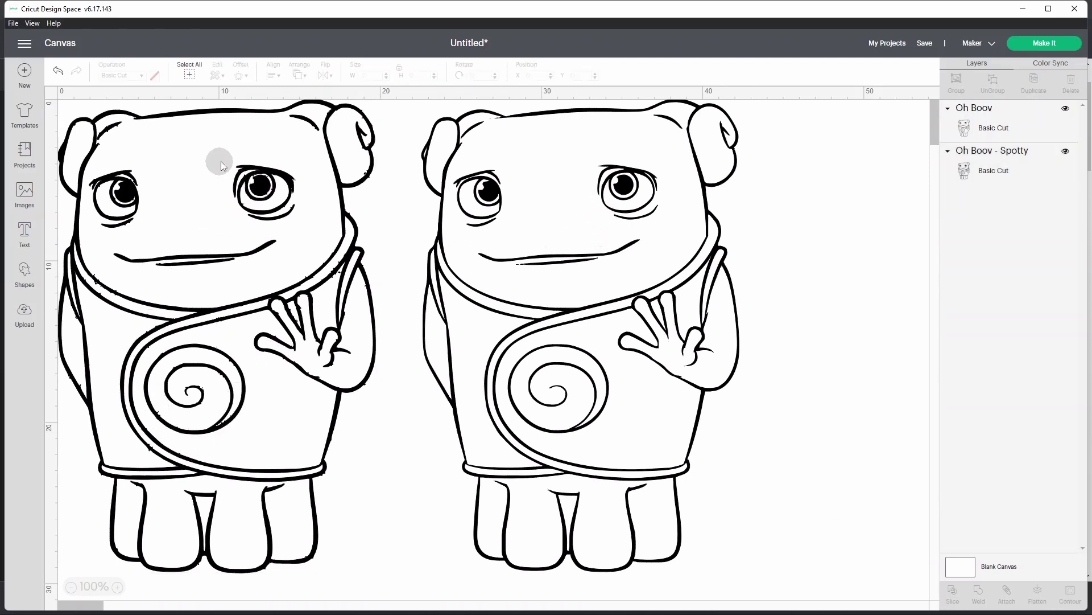
- Nudge the right-hand 'Oh Boov' image left to X 22.401, Y 0
left_click(204, 172)
mouse_move(574, 191)
left_mouse_down()
mouse_move(555, 177)
mouse_move(561, 212)
mouse_move(543, 210)
mouse_move(559, 183)
left_mouse_up()
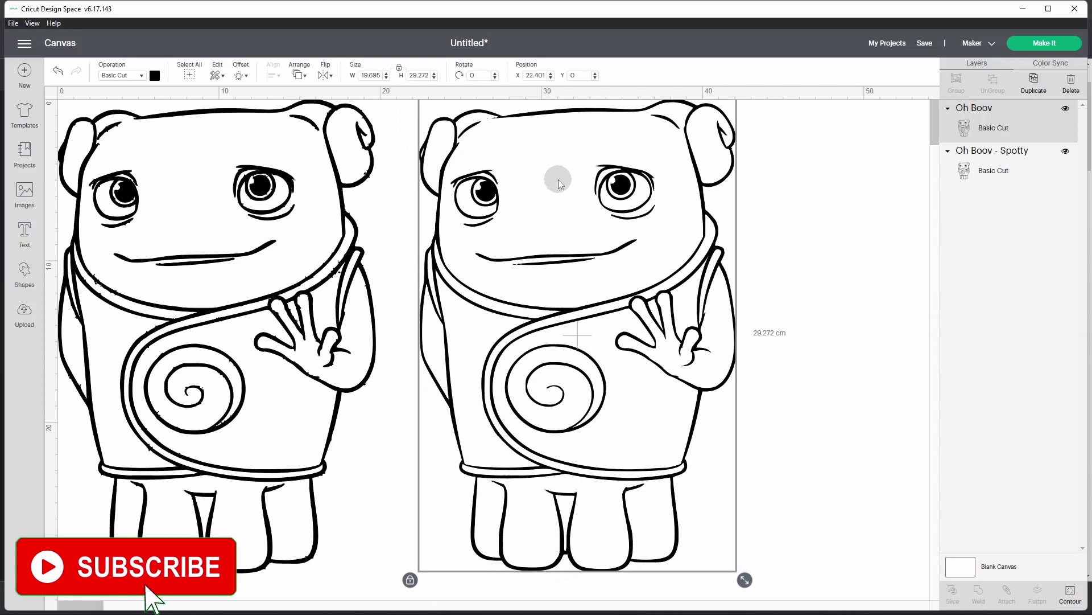